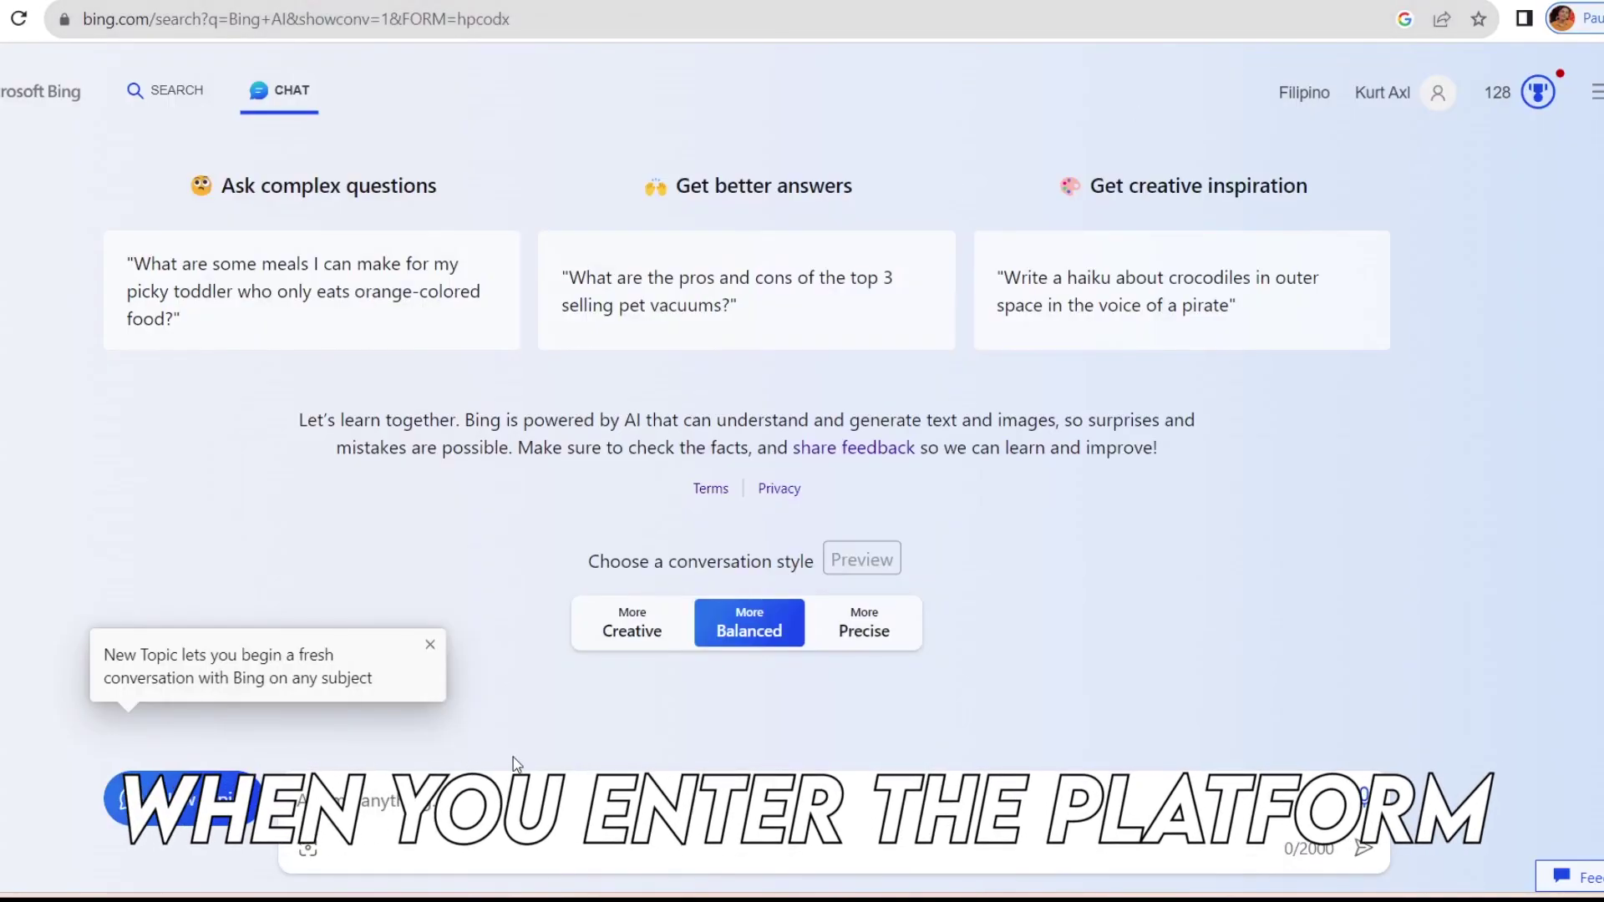
Switch Bing Chat to Creative style and send the pumpkin-on-a-bench Happy Thanksgiving prompt.
left_click(648, 627)
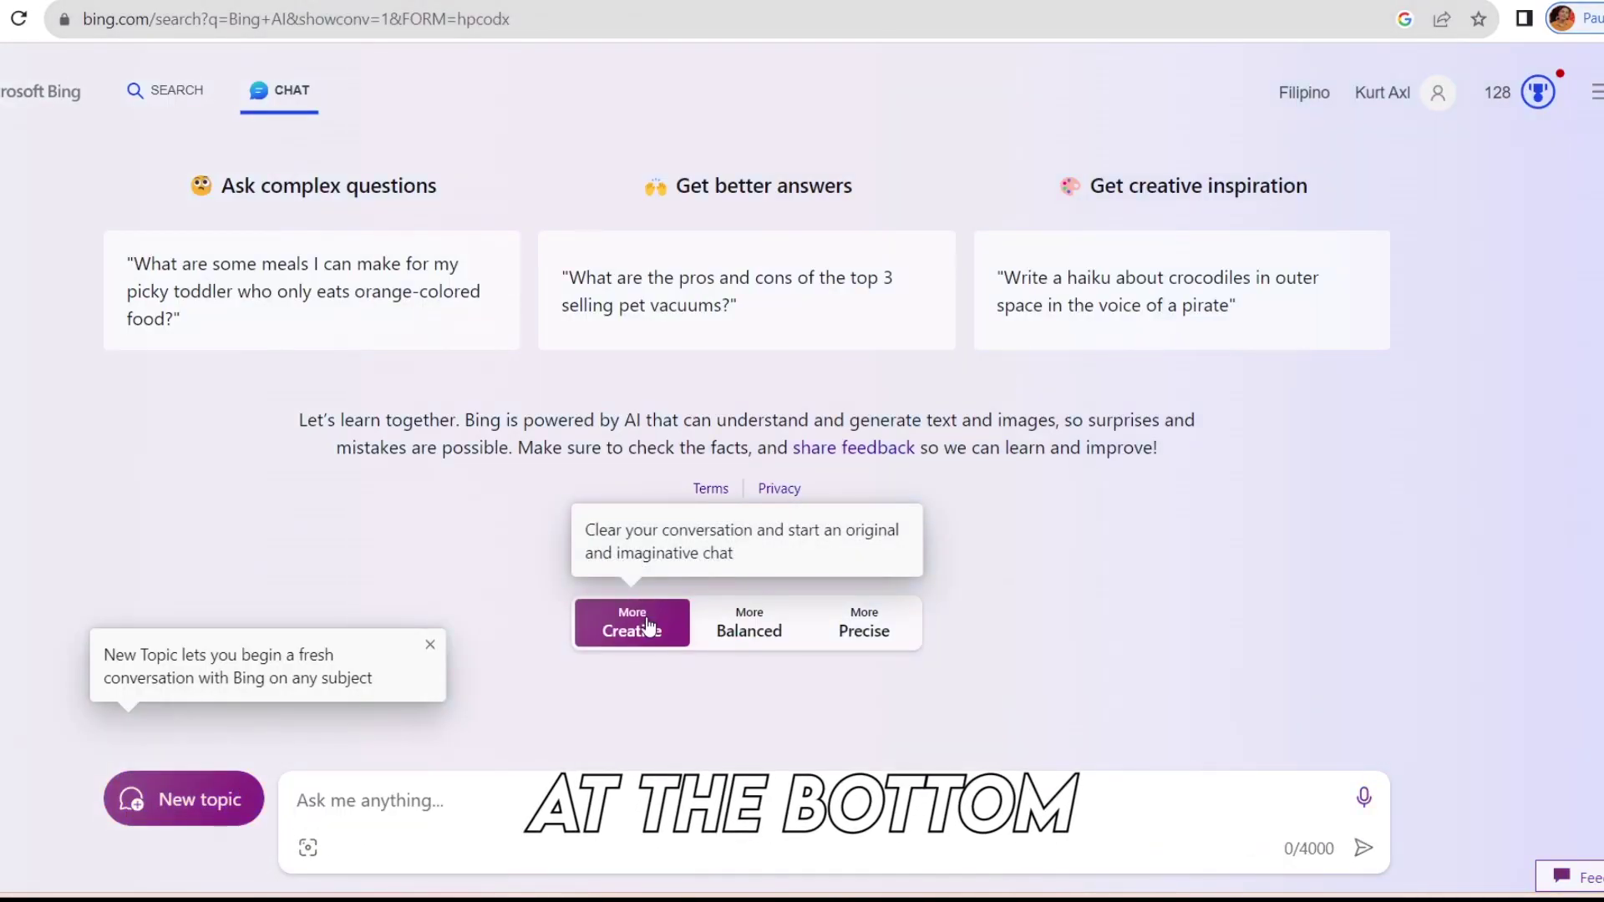
key("ctrl+v")
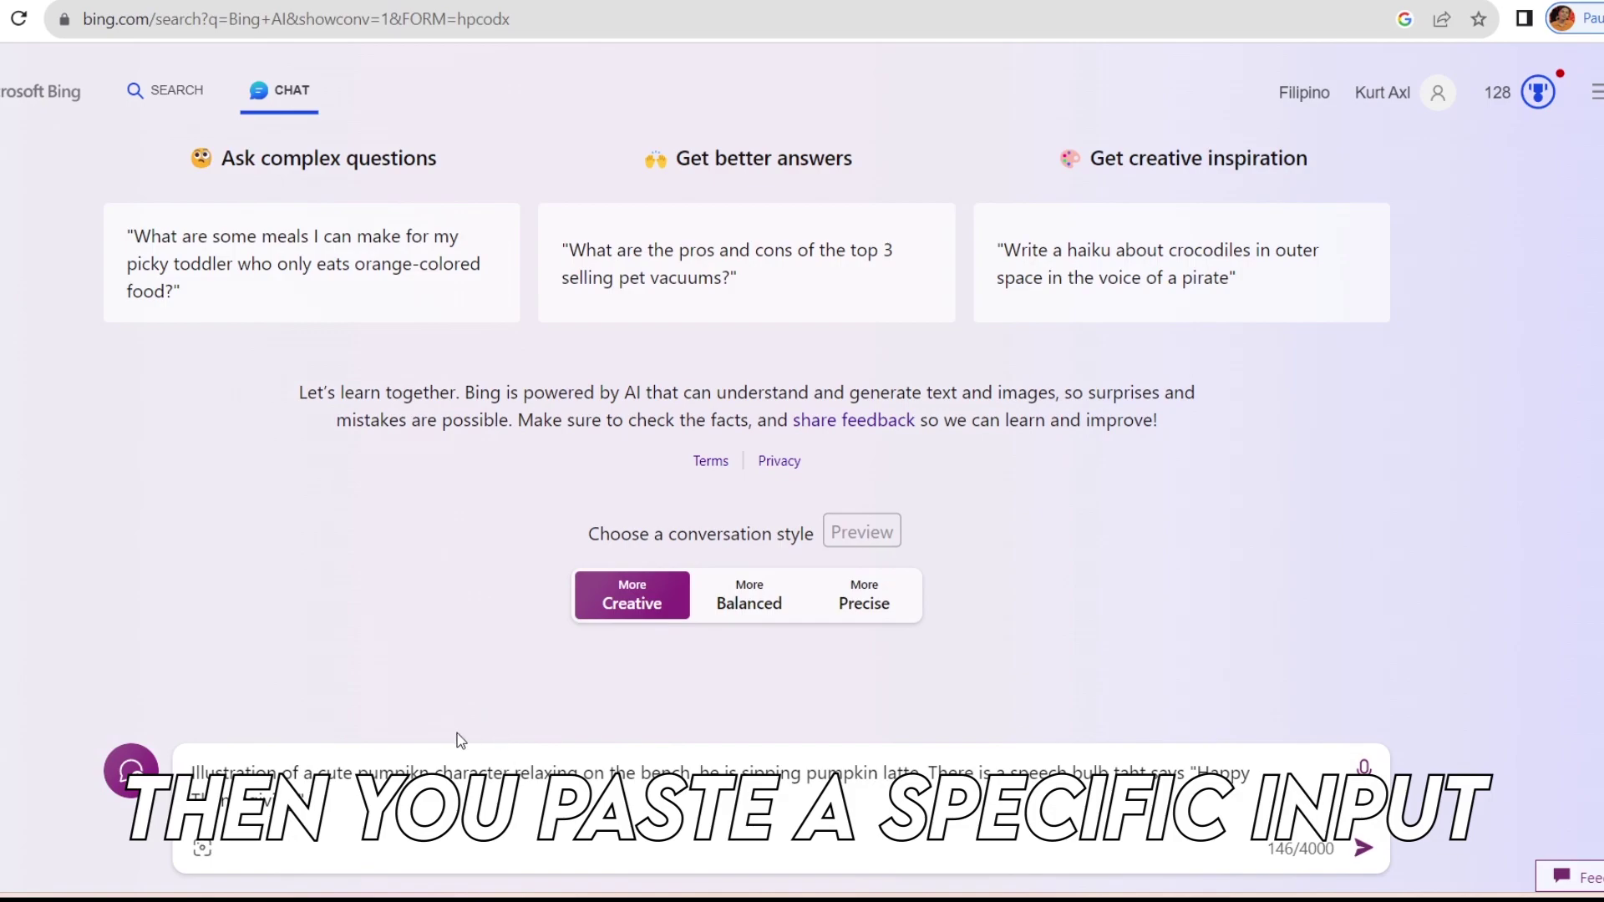
left_click(1365, 847)
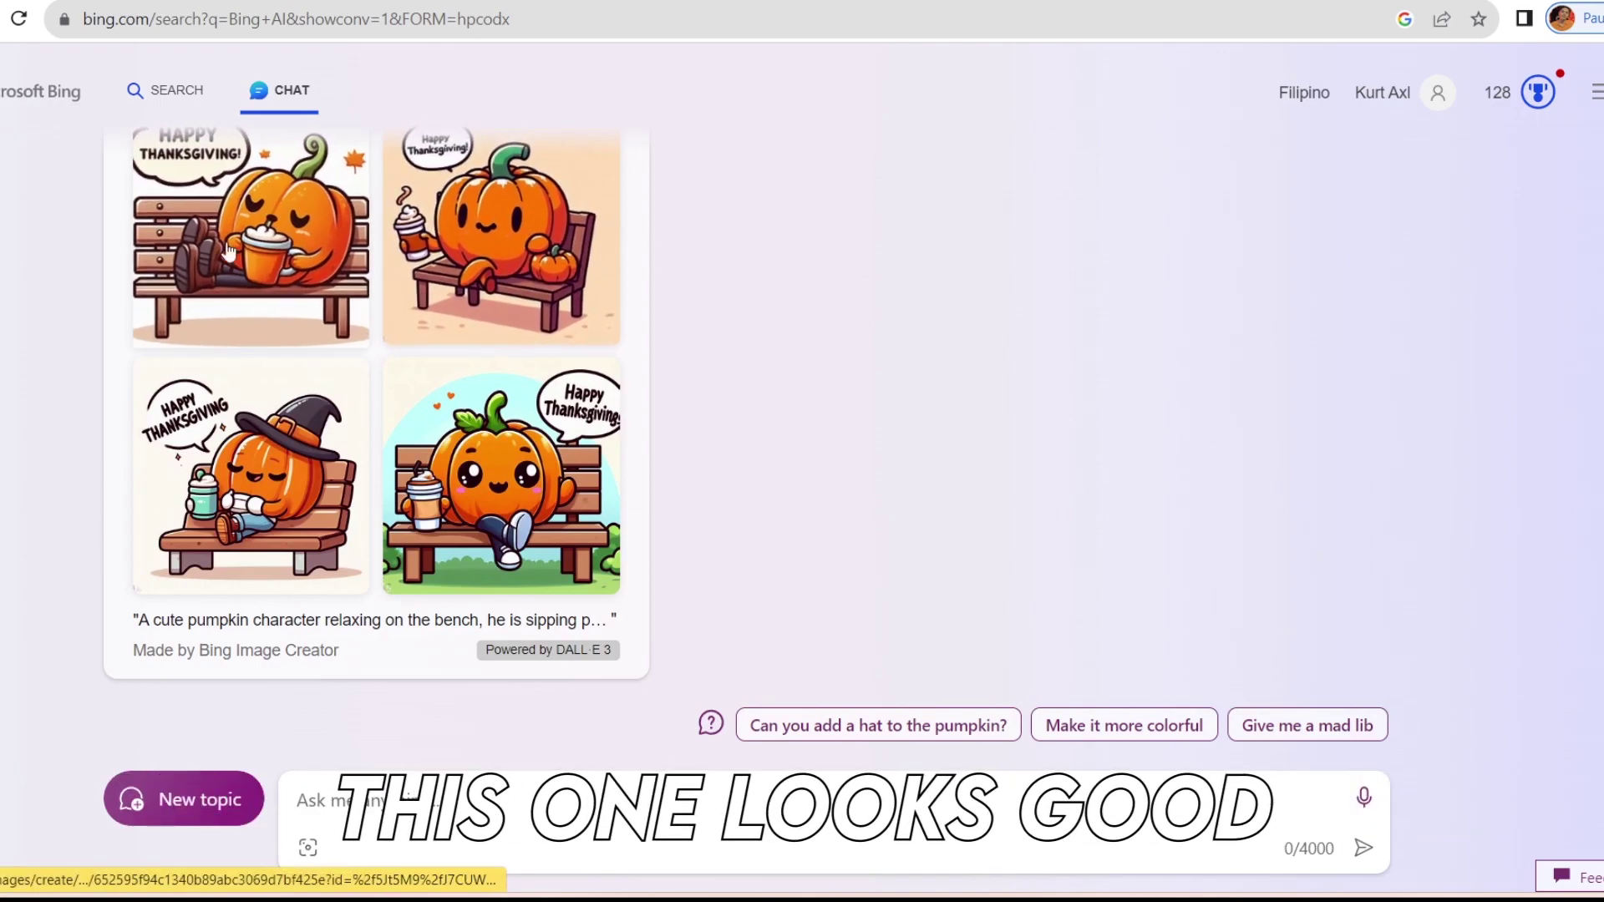
View the generated pumpkin images full size, through the sleeping and latte-smiling pumpkins.
left_click(275, 237)
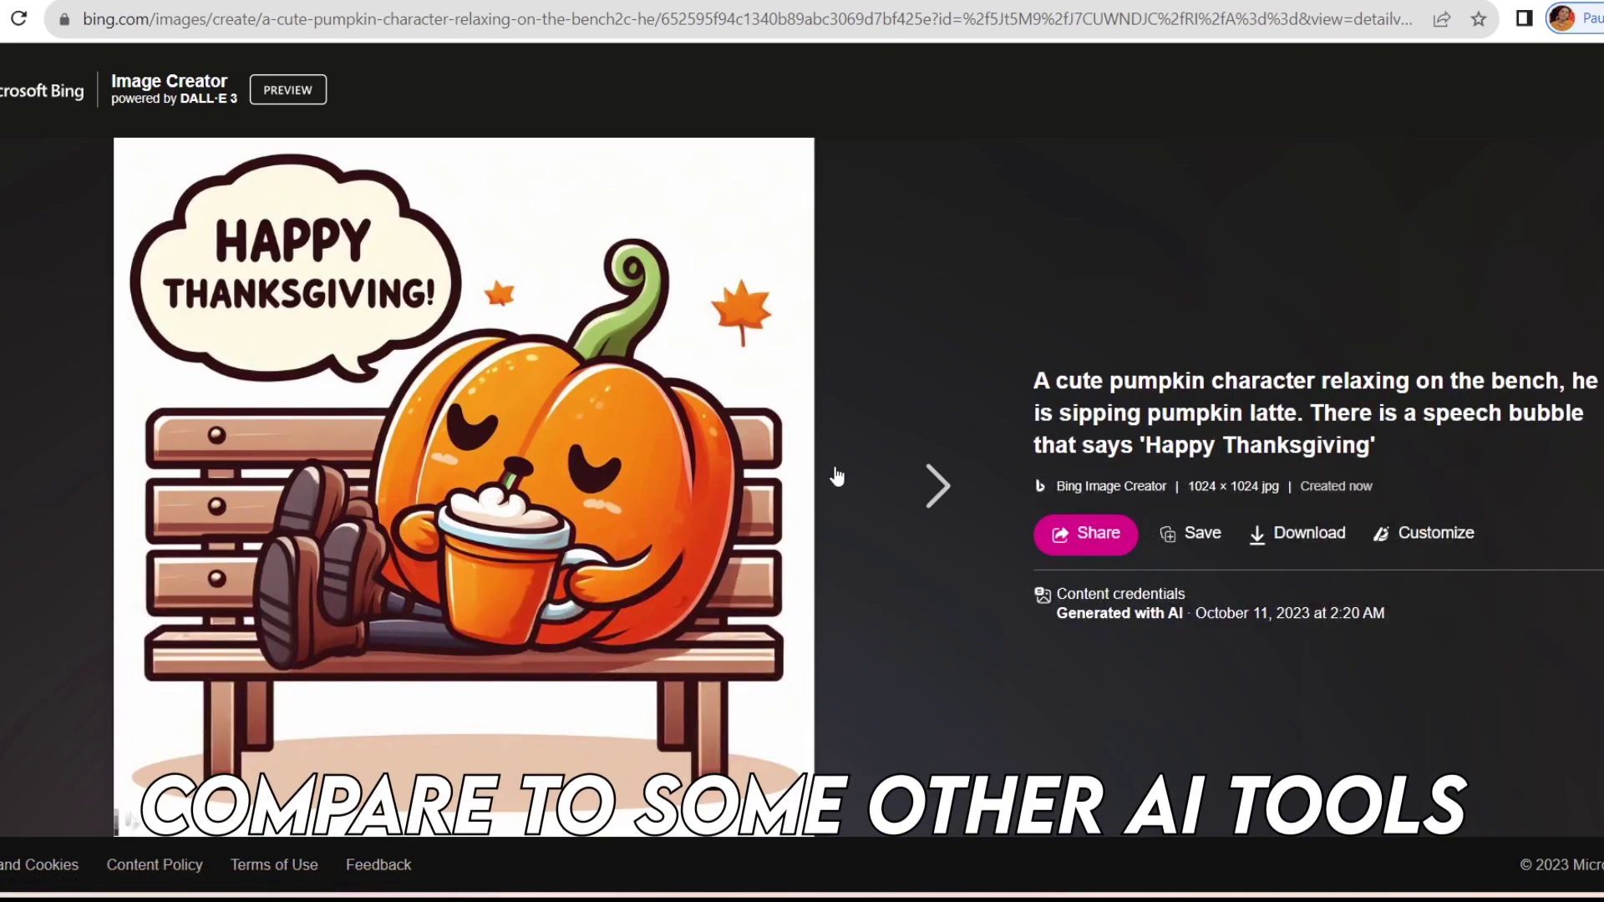
left_click(925, 485)
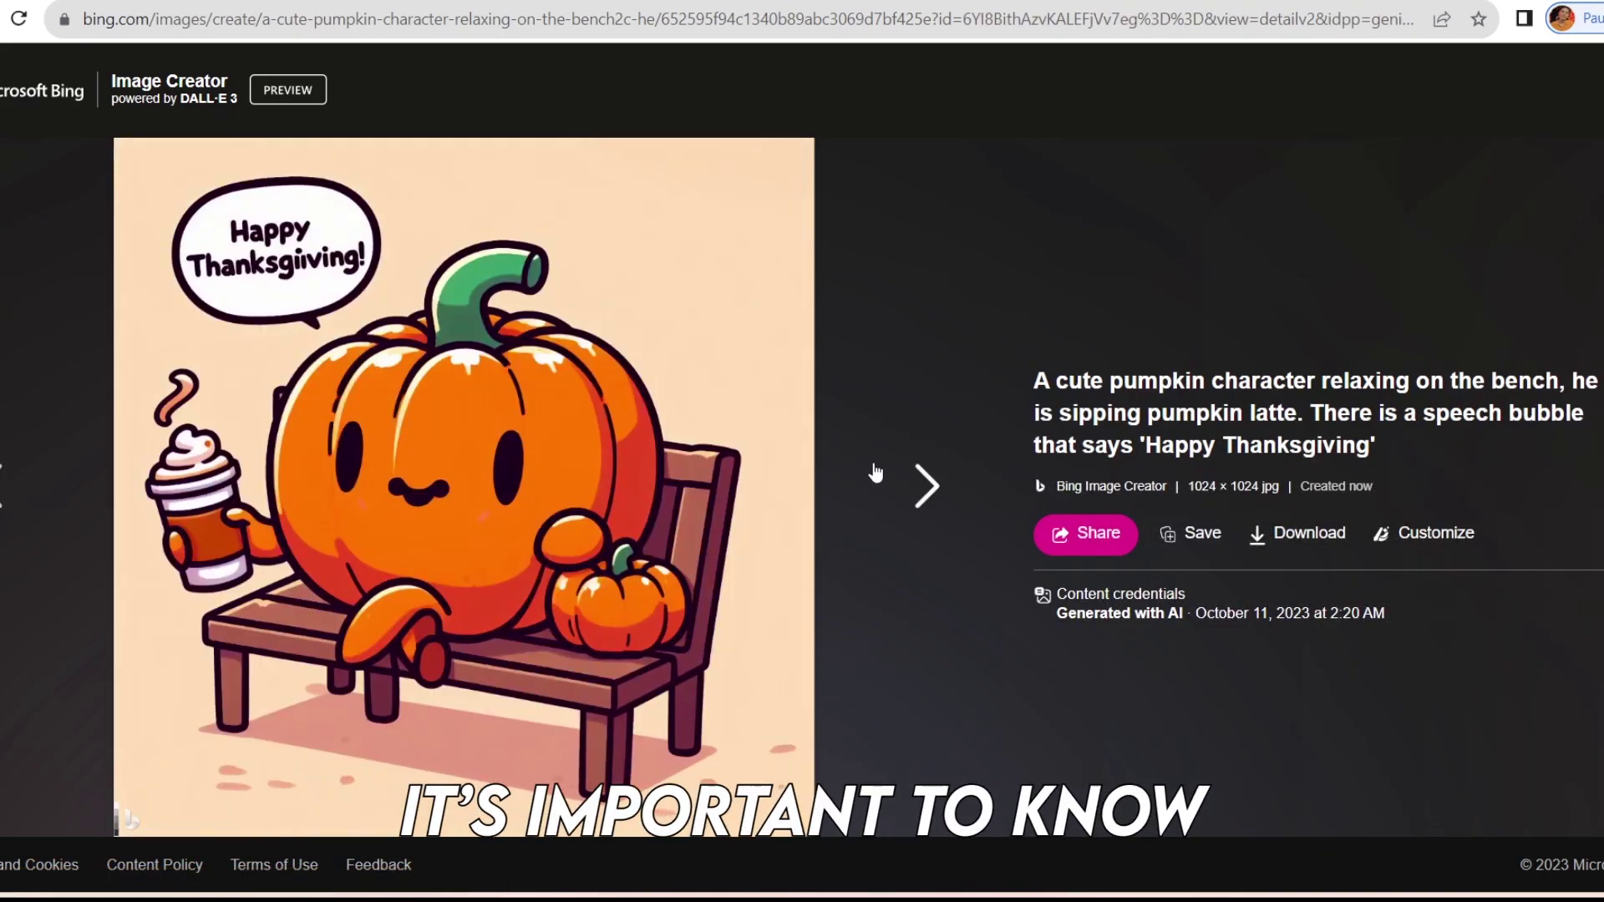
left_click(941, 505)
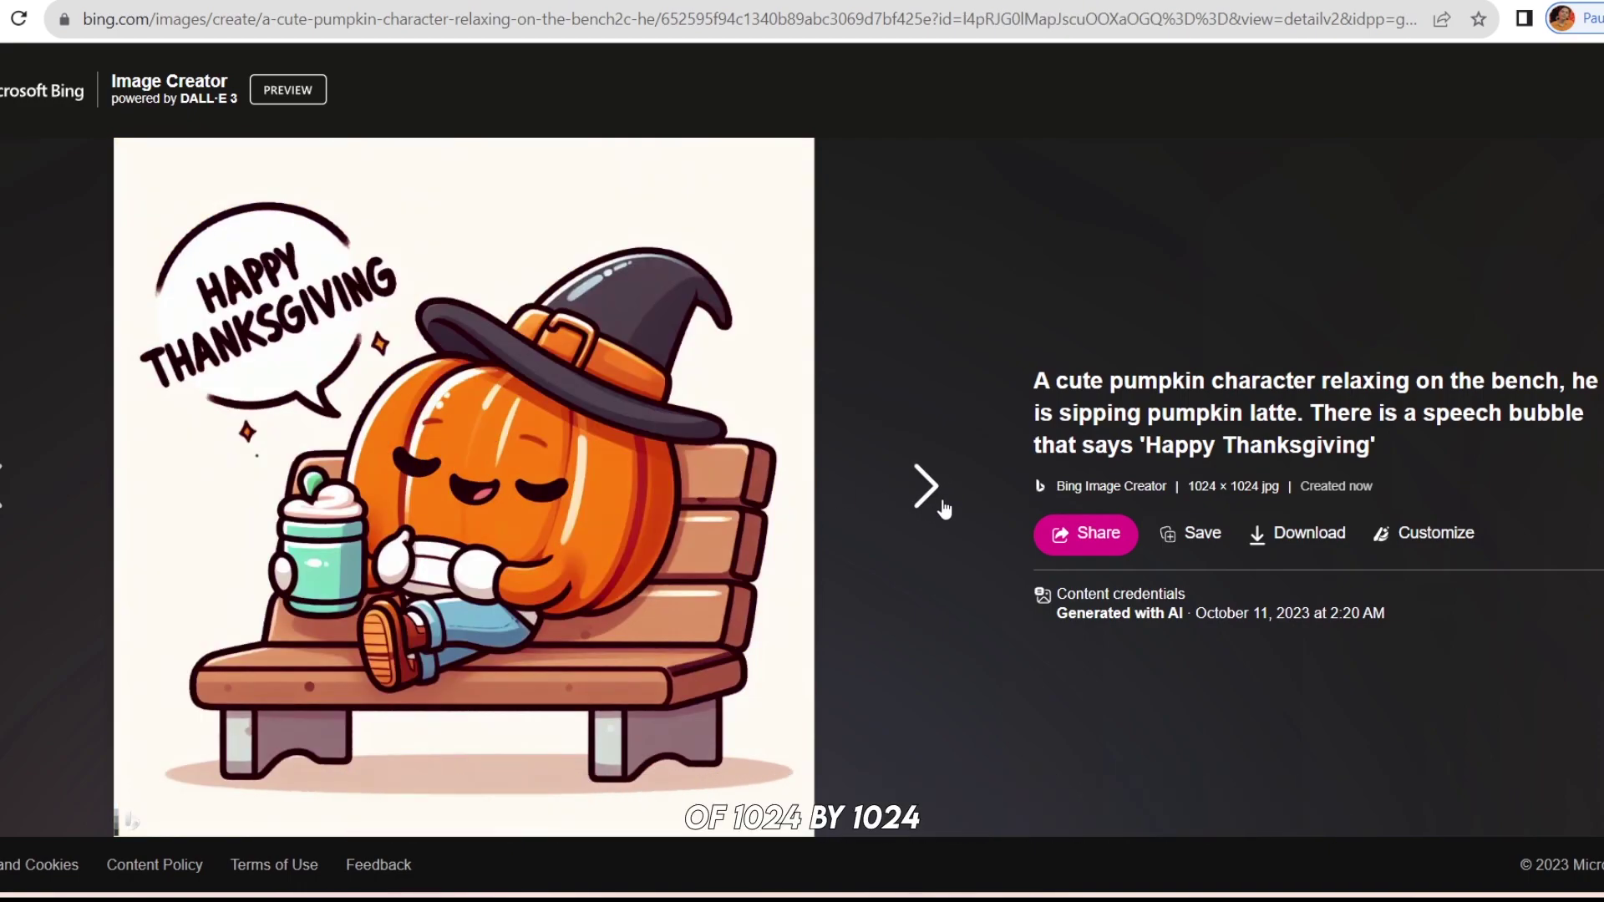
left_click(944, 508)
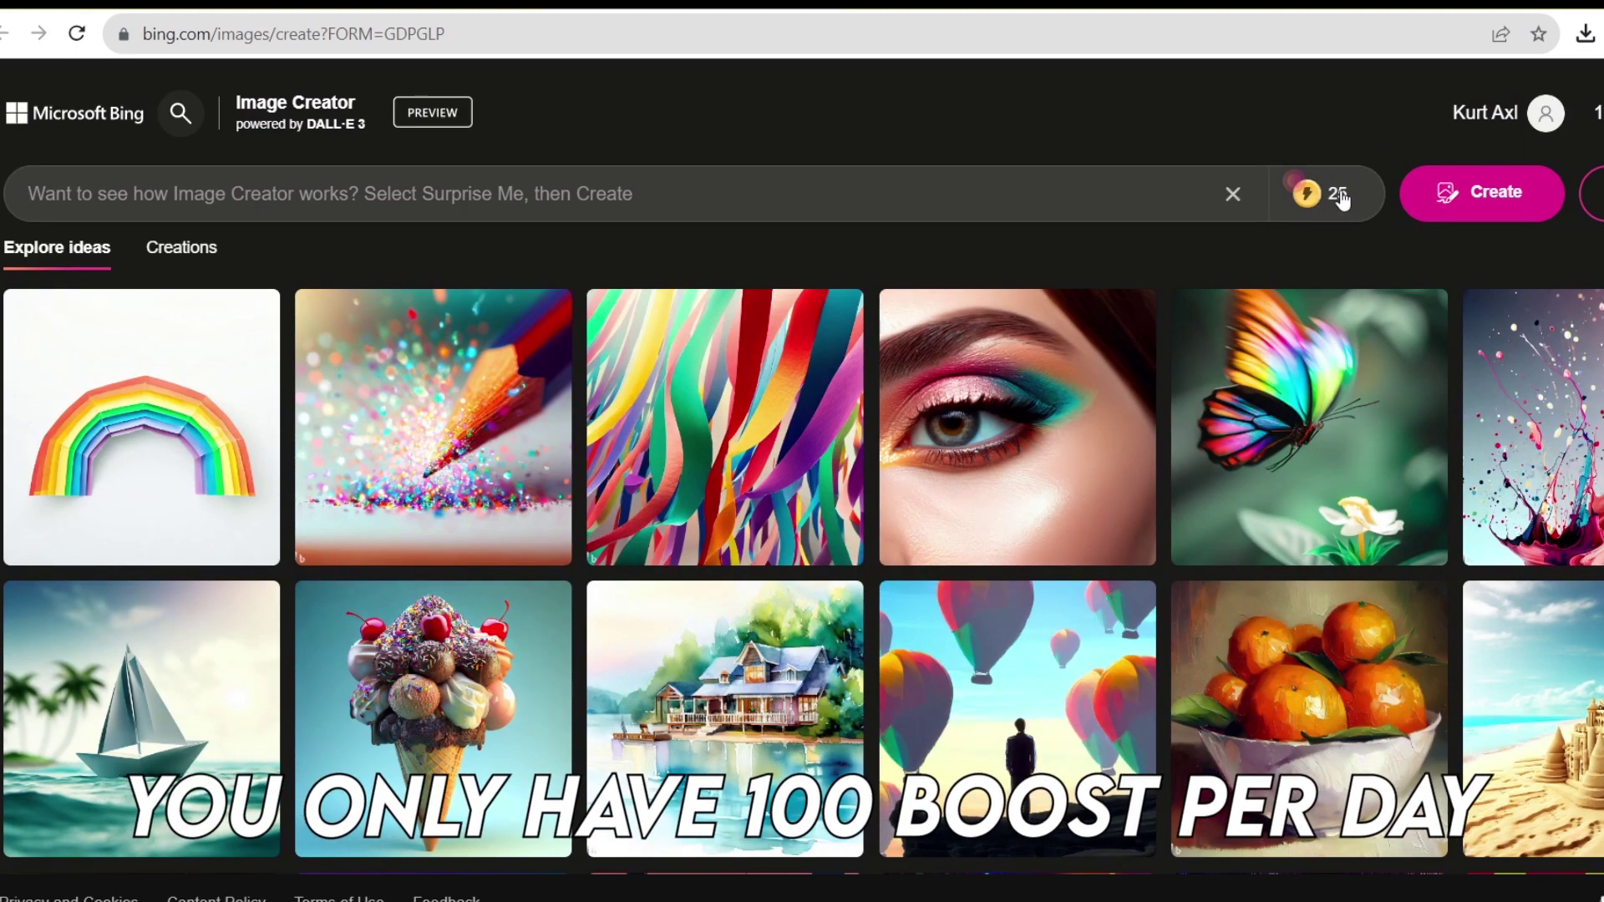
Paste the pumpkin prompt into Image Creator, fix the 'pumpikn' typo, and create images.
mouse_move(1310, 199)
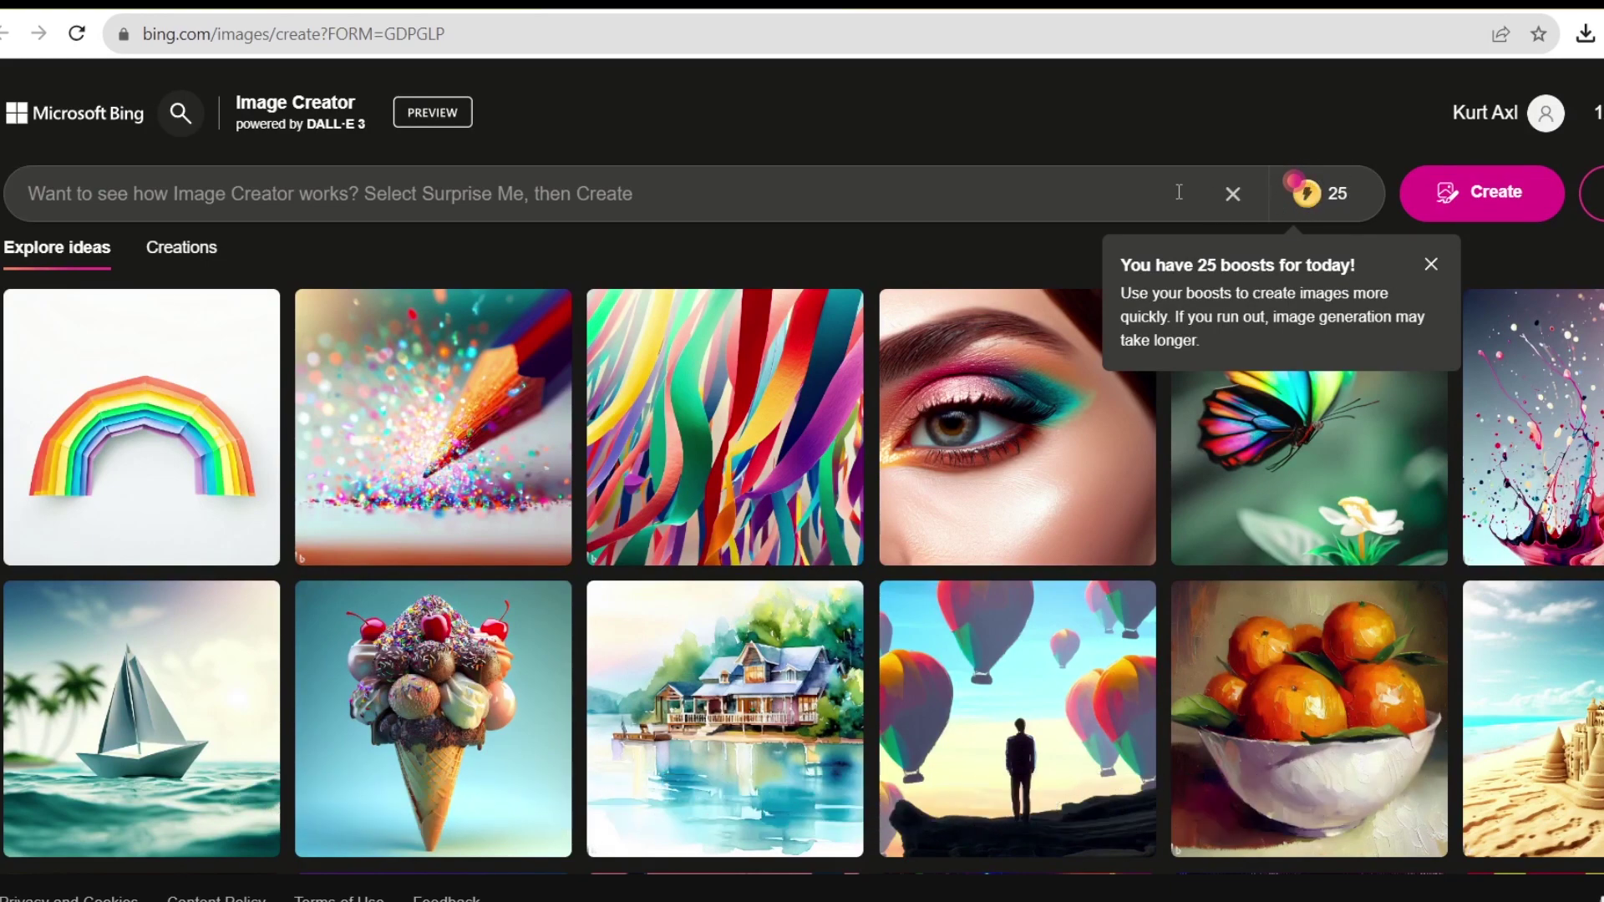
left_click(858, 195)
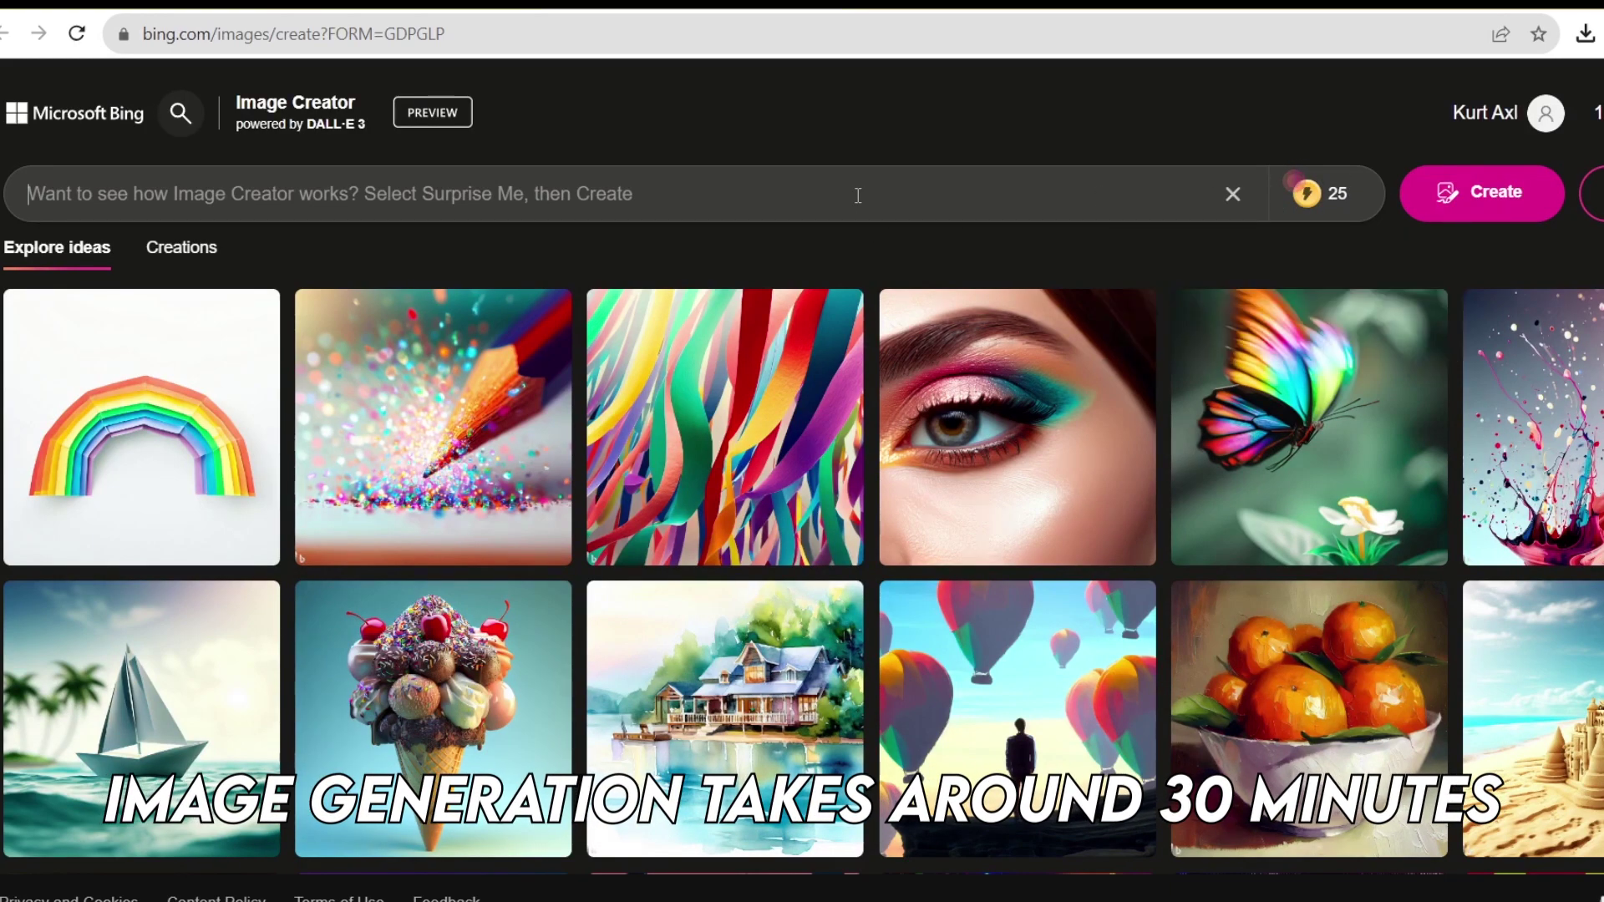
key("ctrl+v")
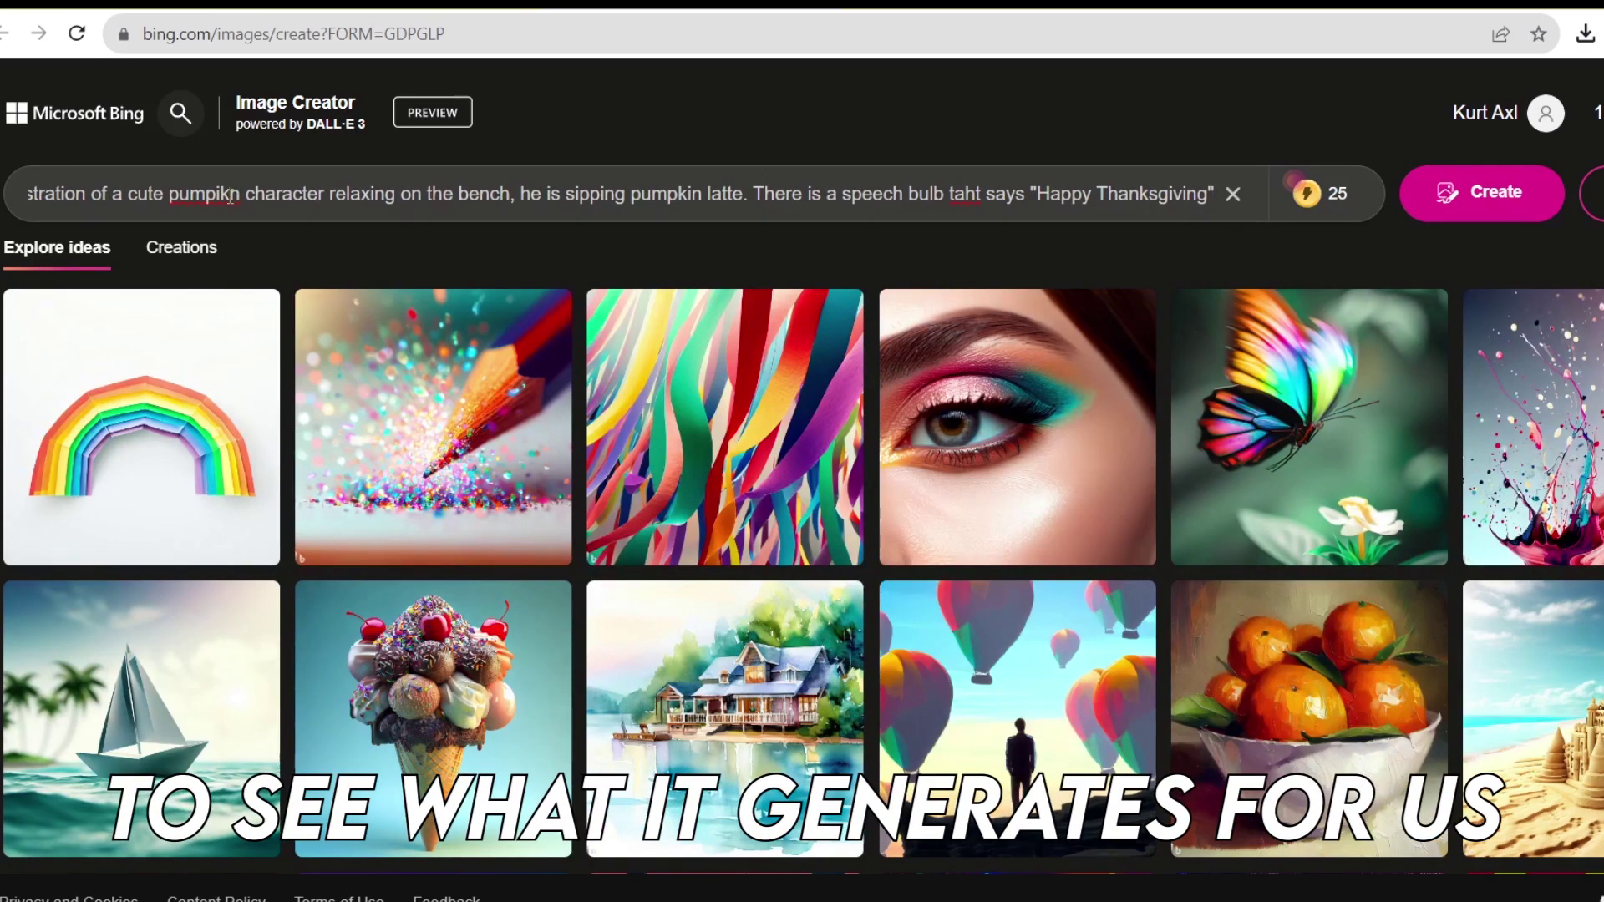
type("ki")
key("Return")
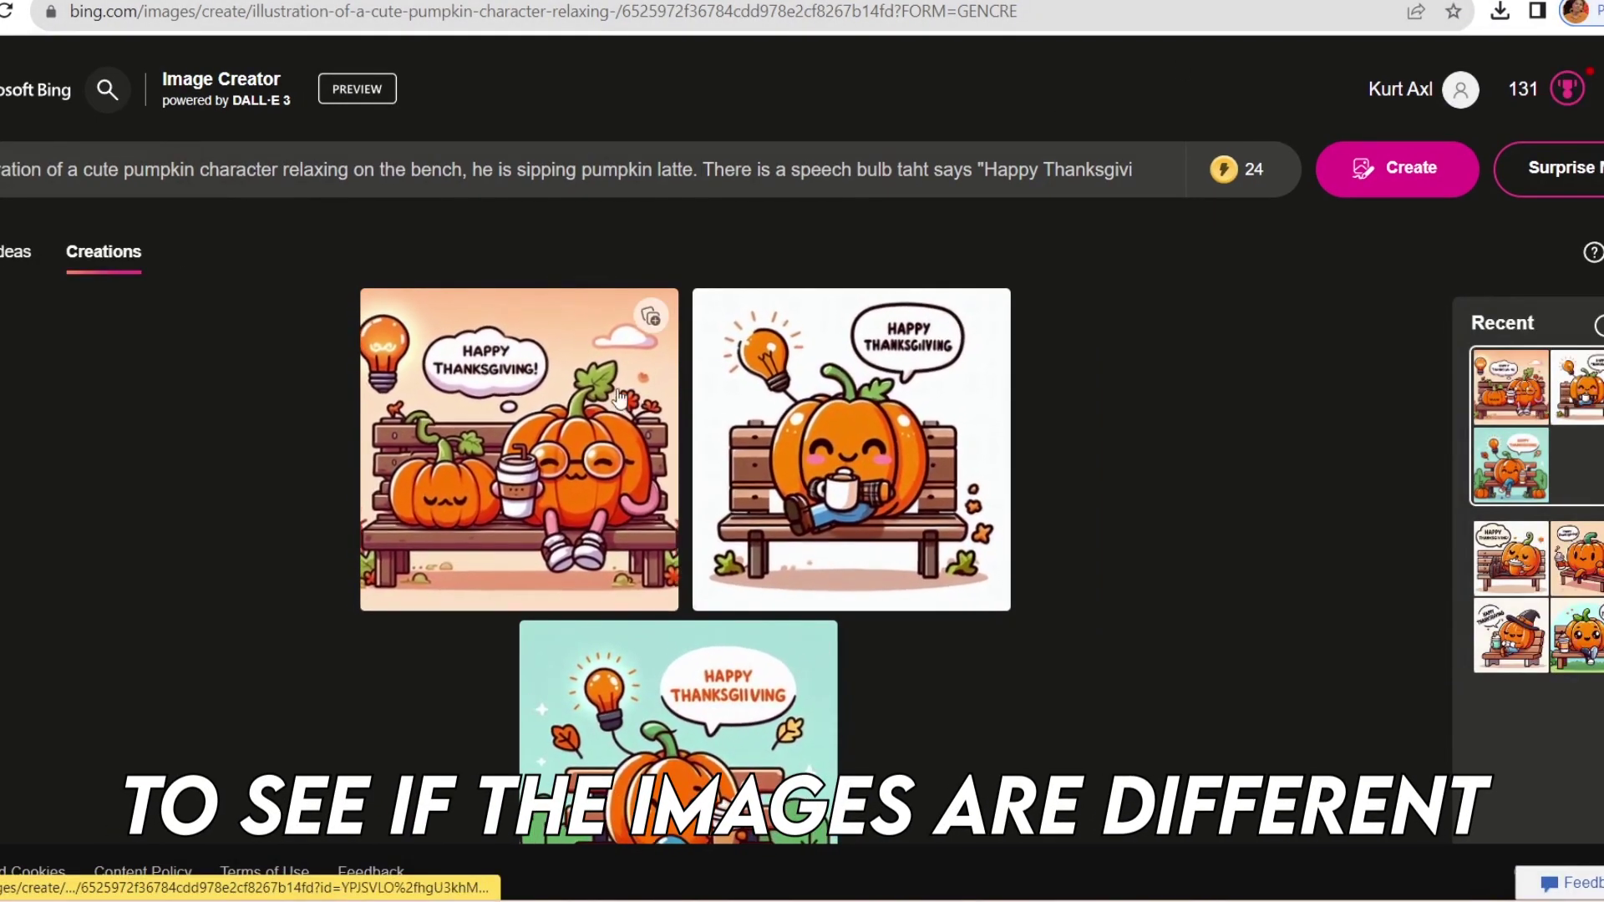
View the new pumpkin images full size one by one, including the teal-background one.
left_click(596, 400)
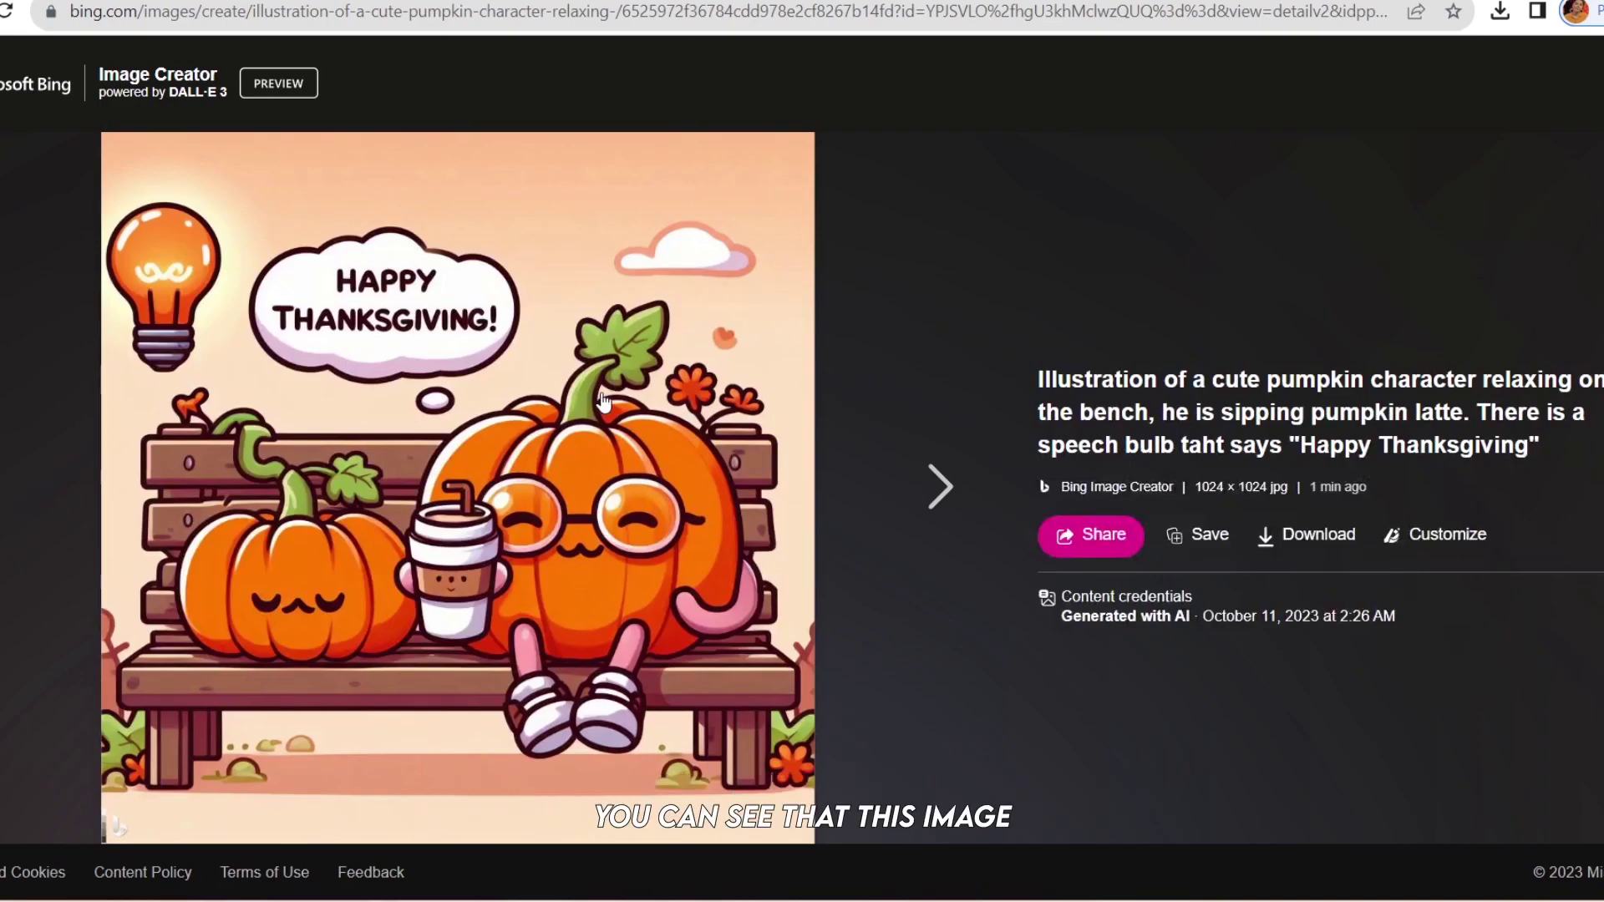
left_click(926, 493)
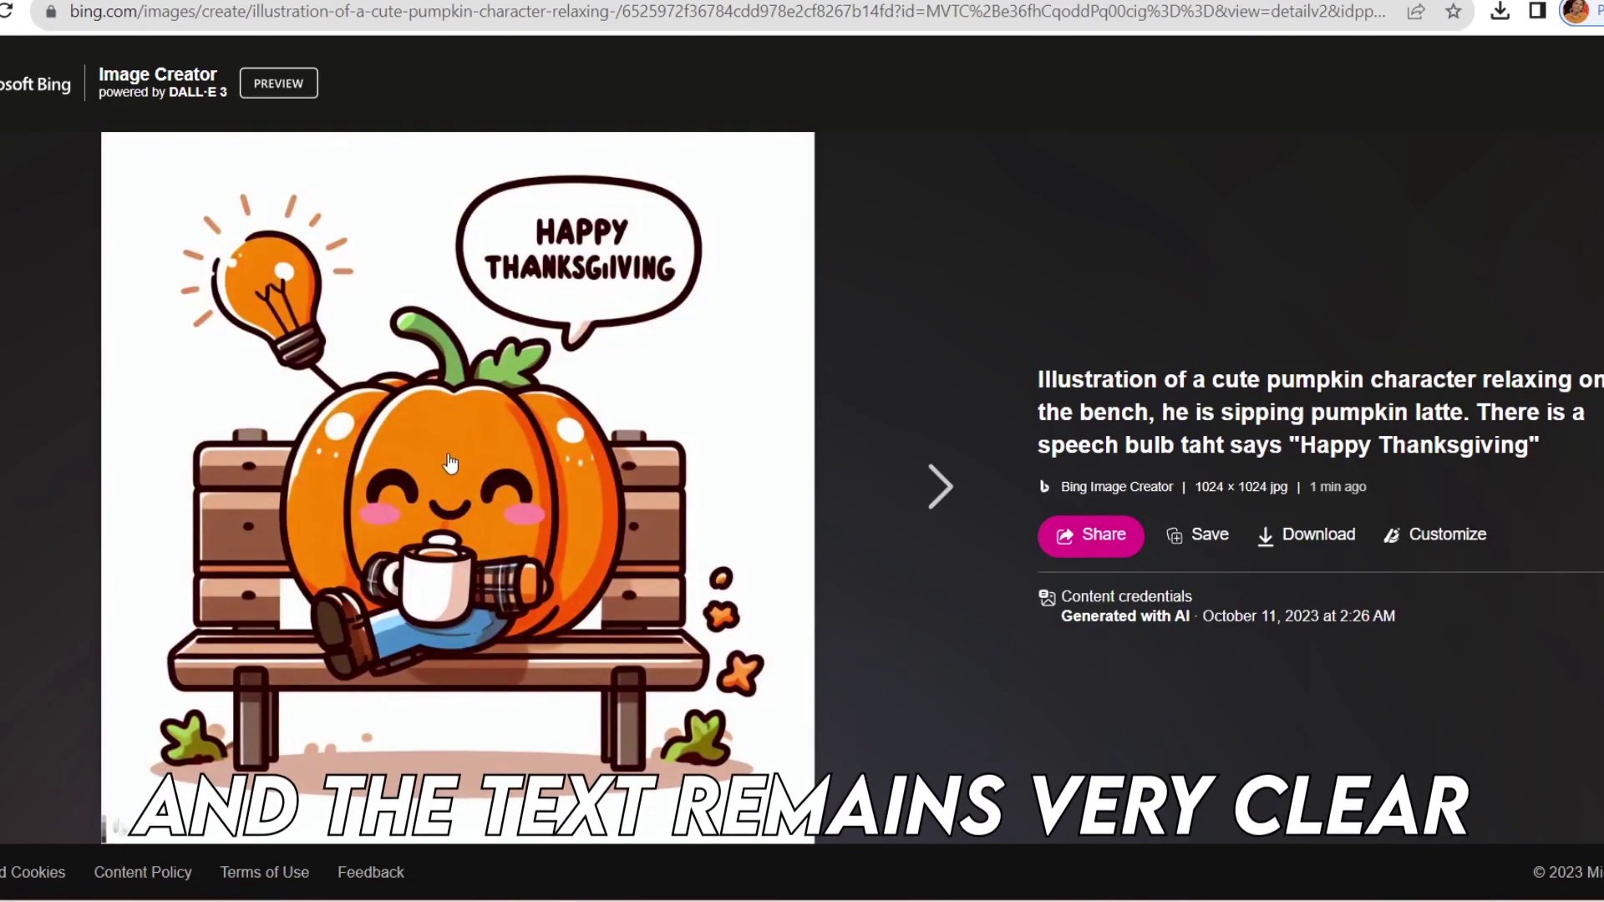
left_click(927, 488)
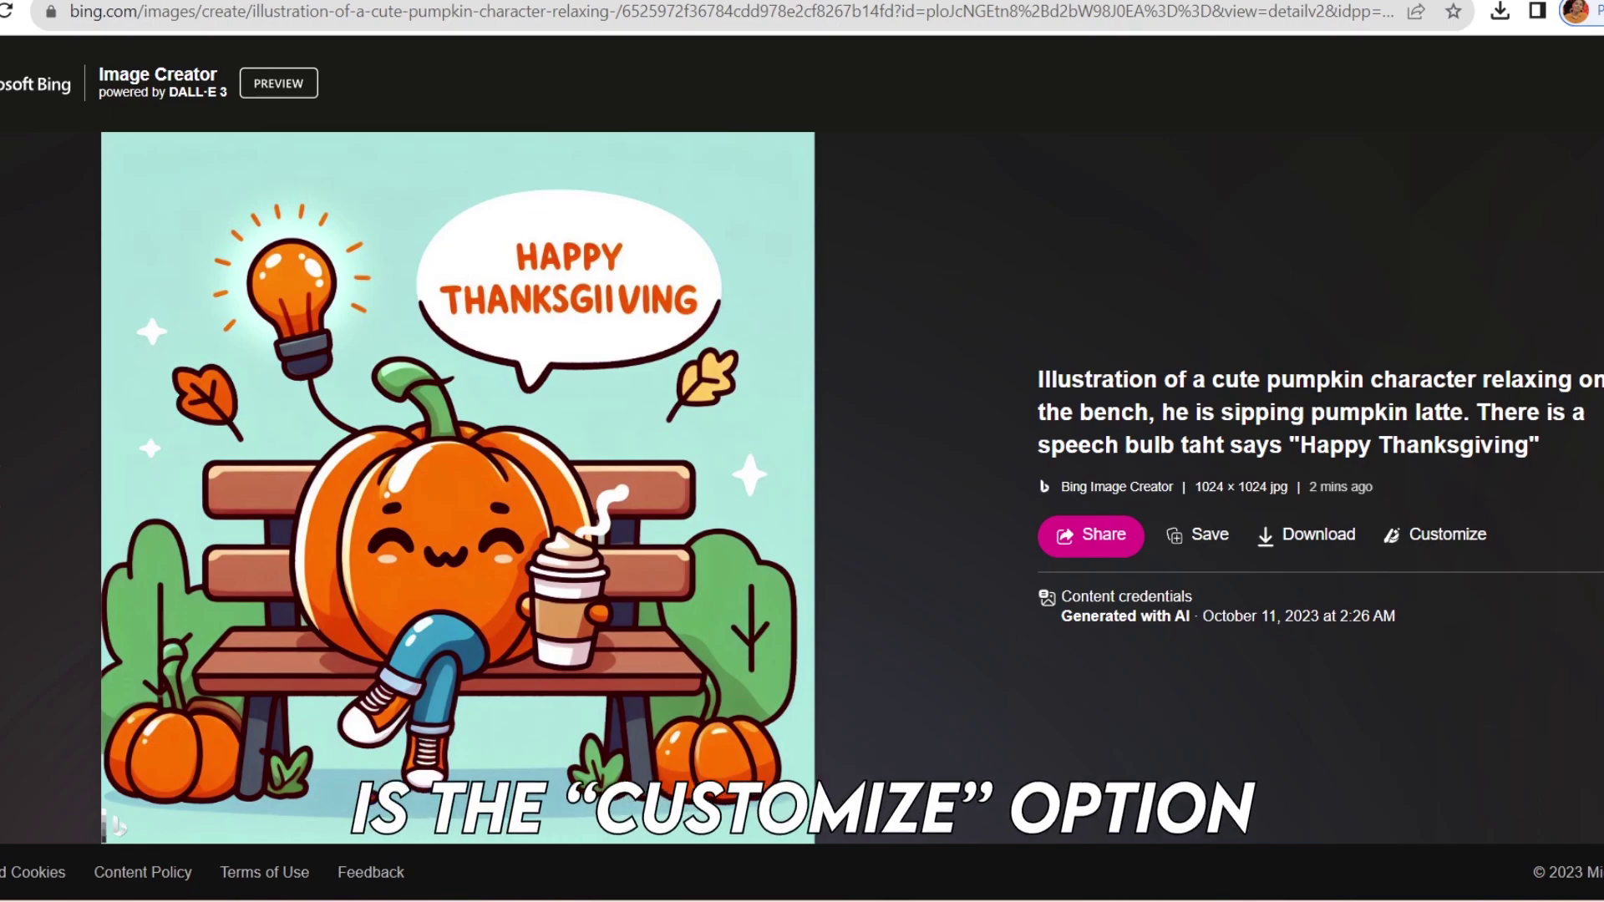
left_click(25, 489)
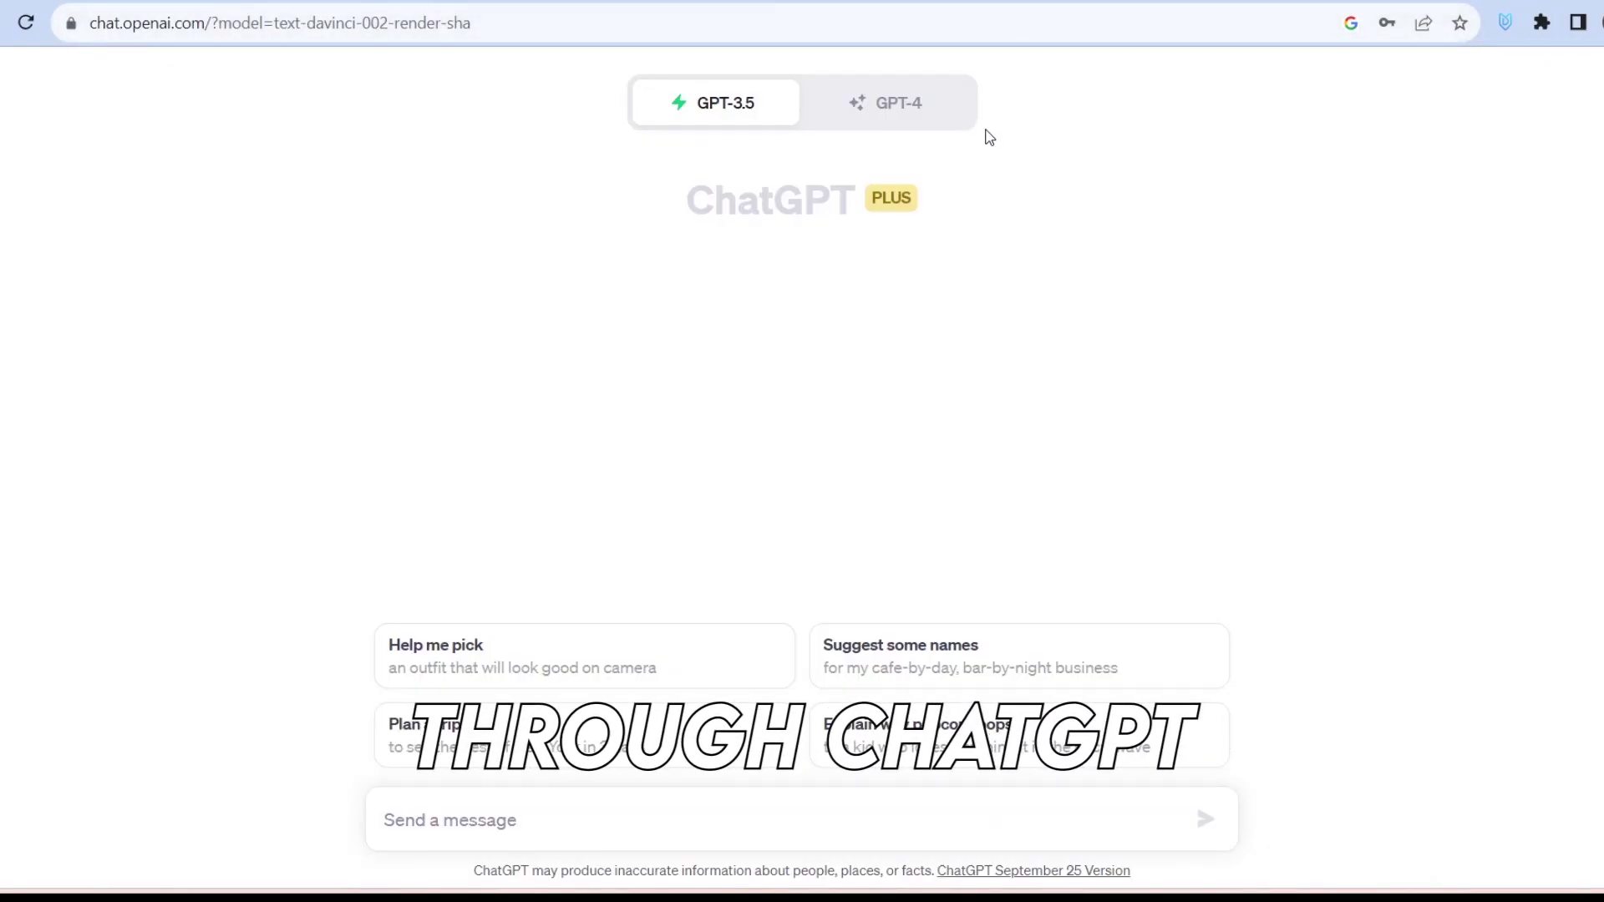
Switch ChatGPT to GPT-4 DALL·E 3 Beta and ask which image aspect ratios it supports.
left_click(928, 124)
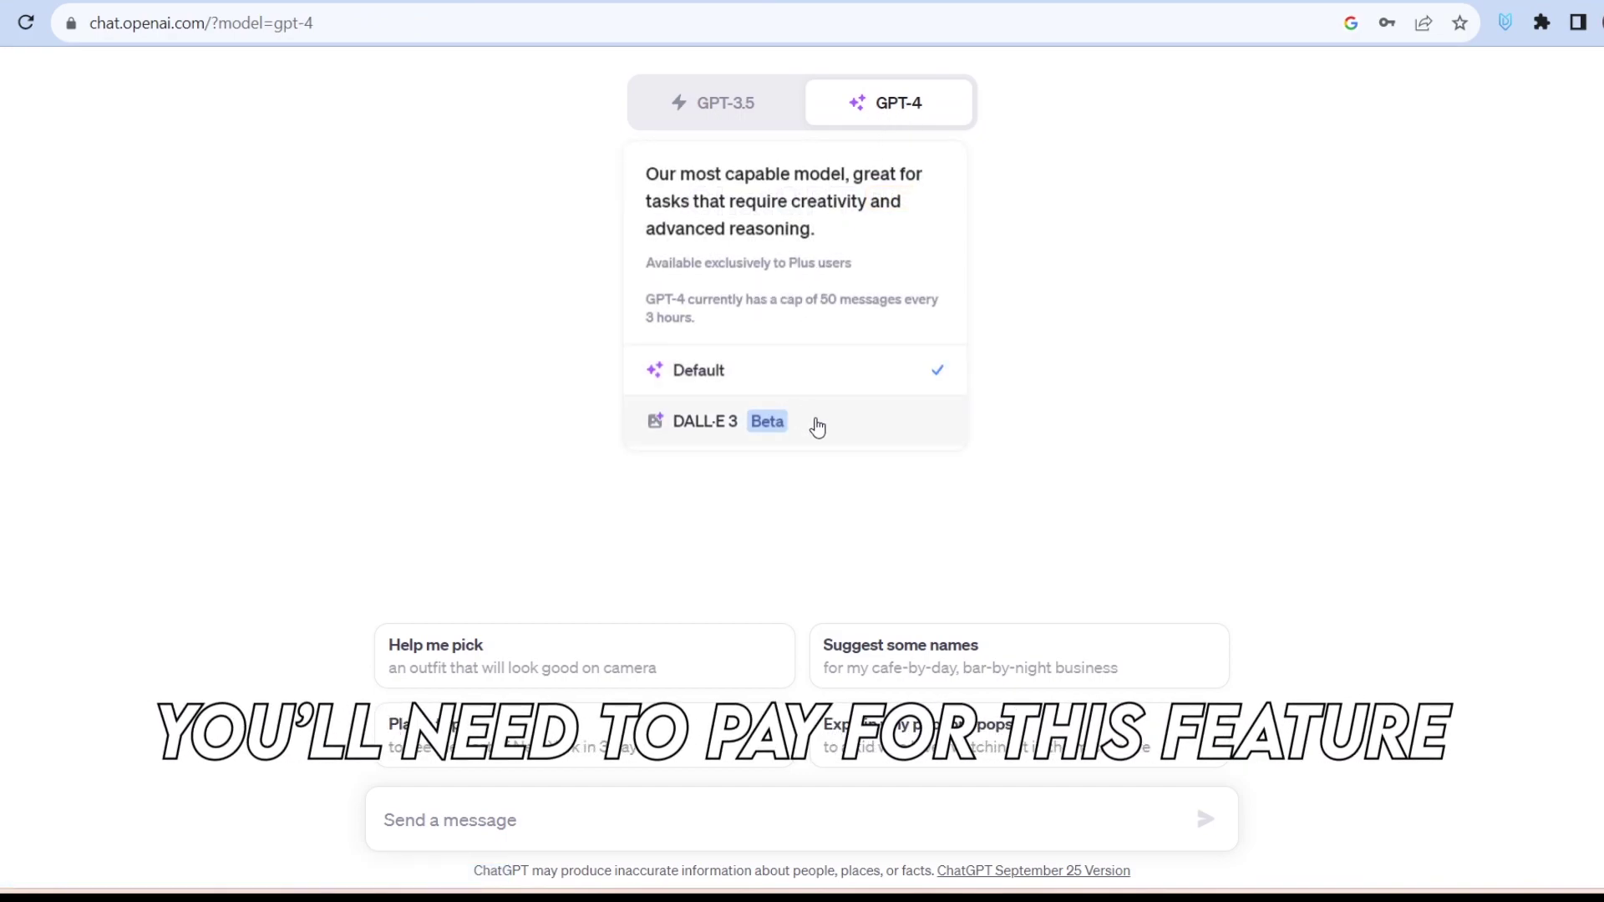
left_click(830, 420)
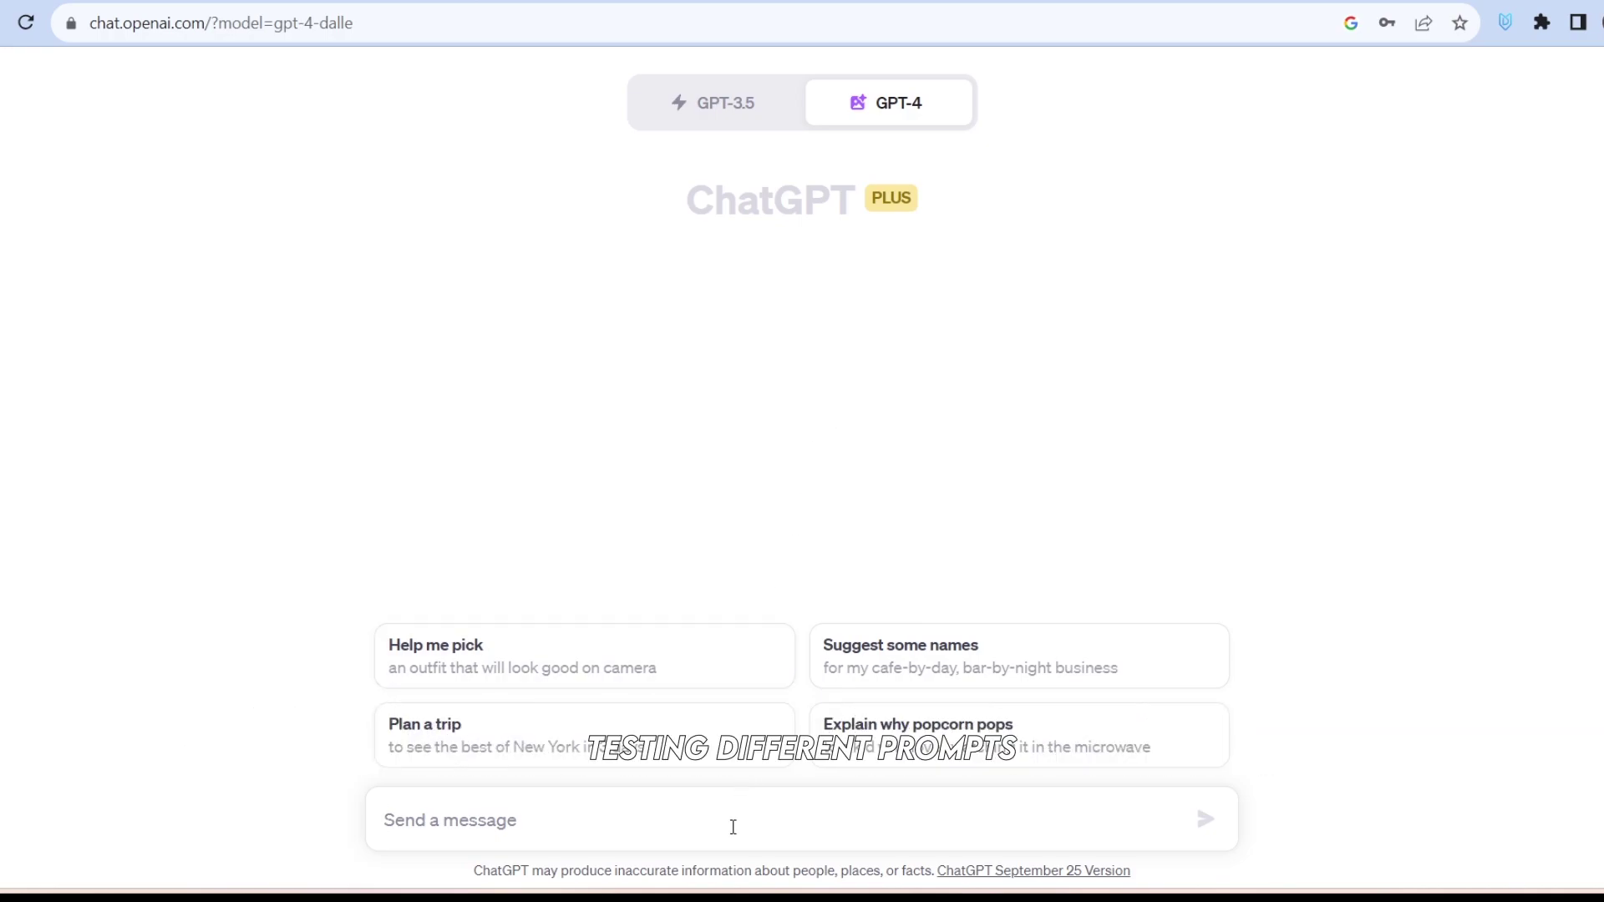
left_click(732, 828)
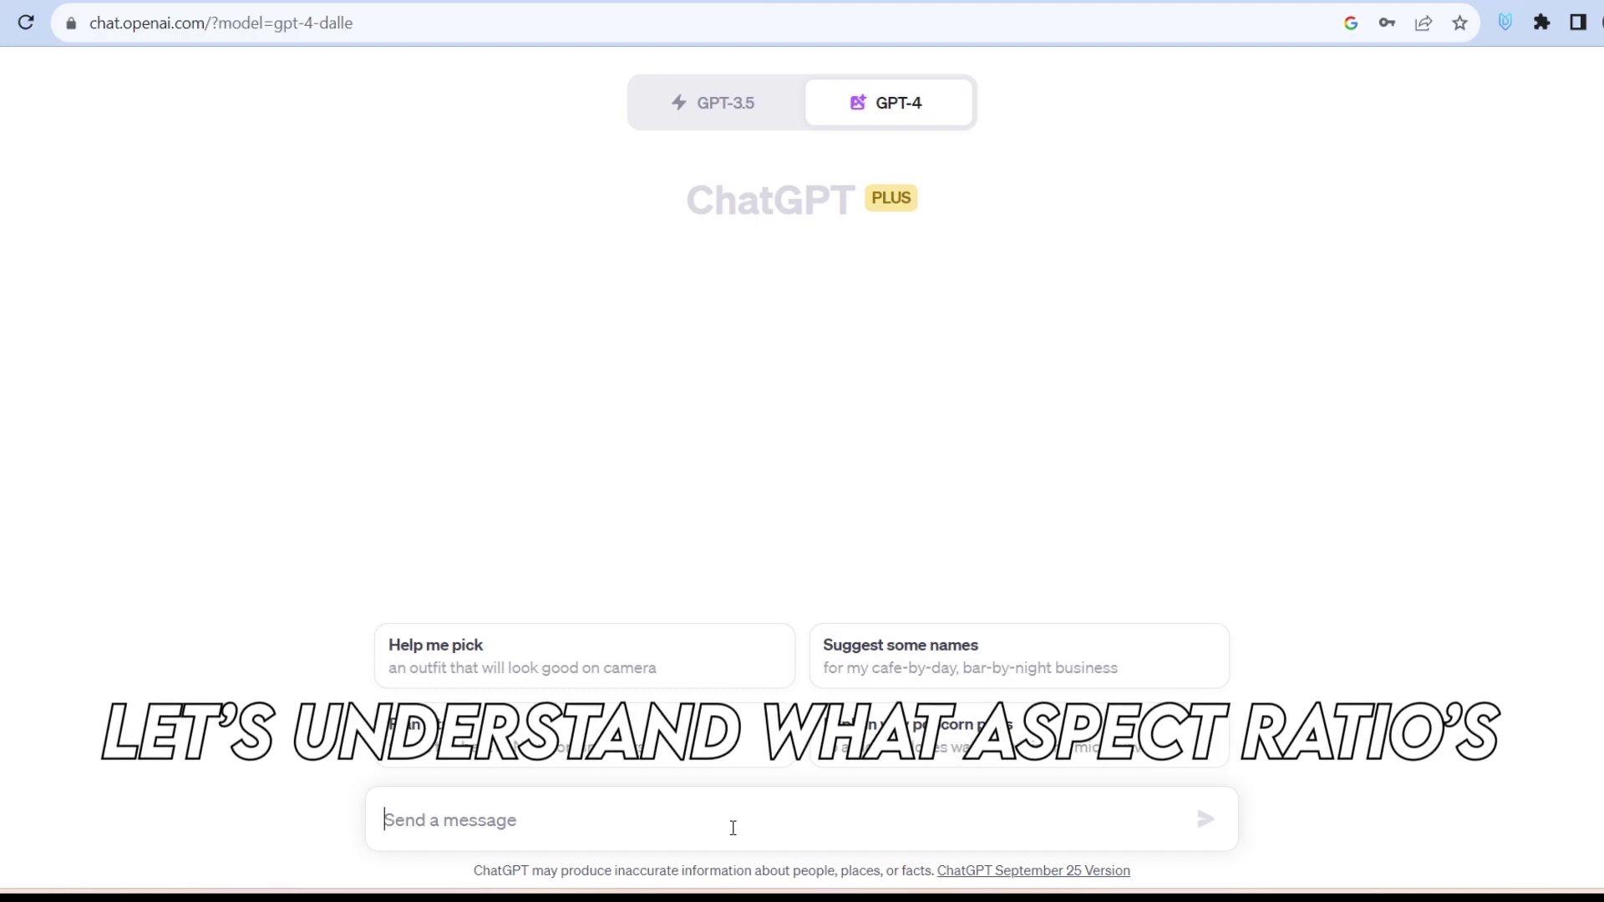
type("what image aspect ratios can you generate?")
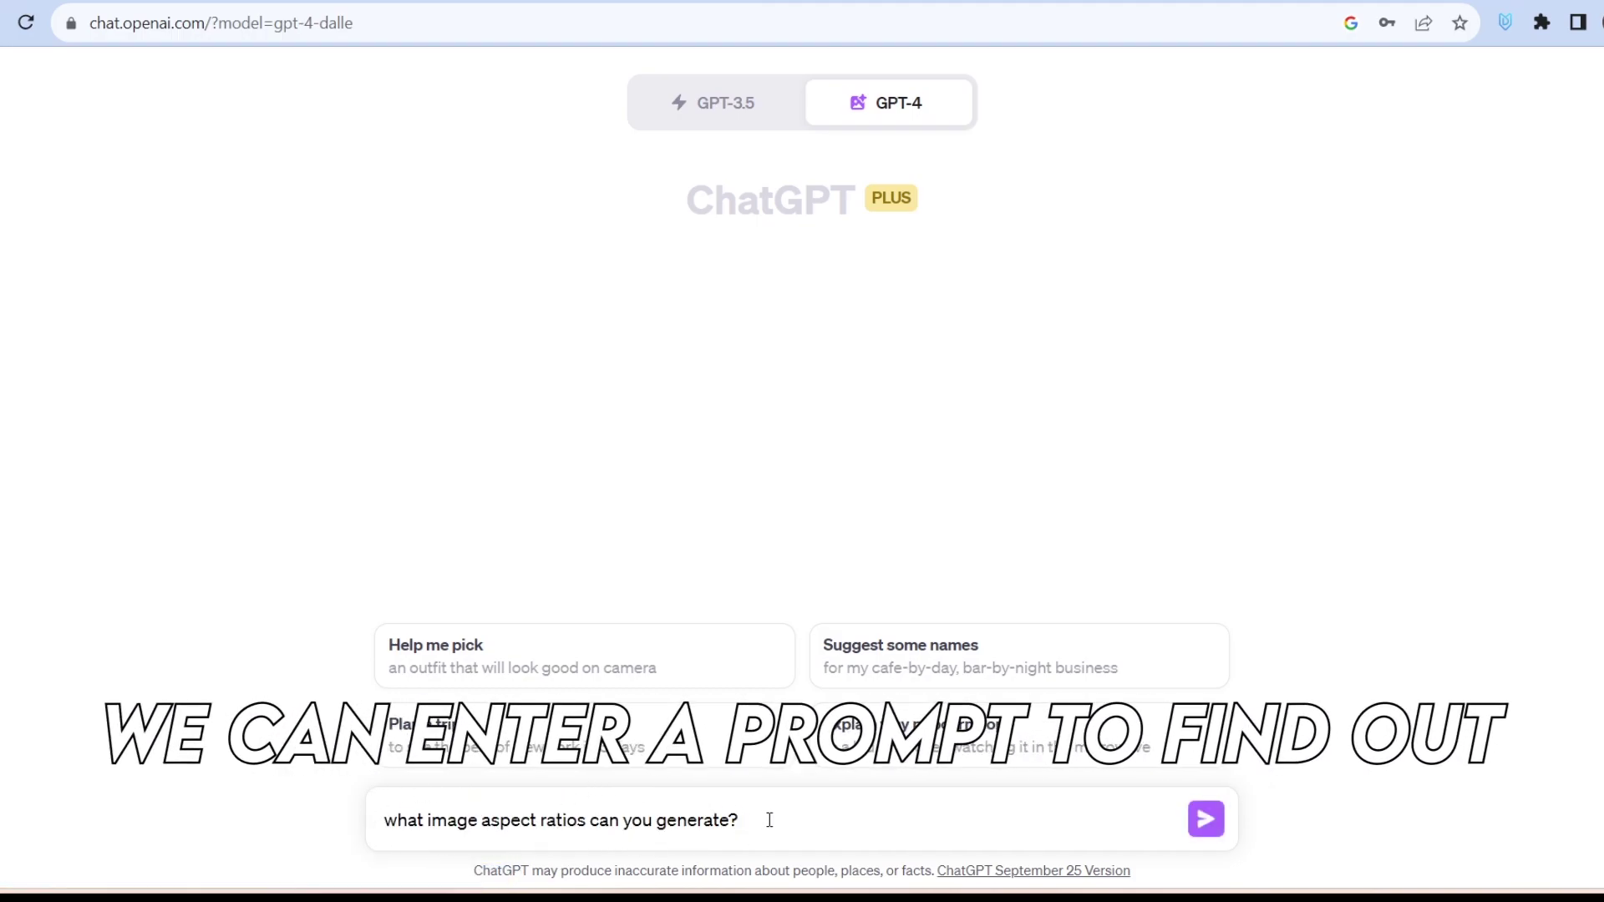
left_click(1203, 830)
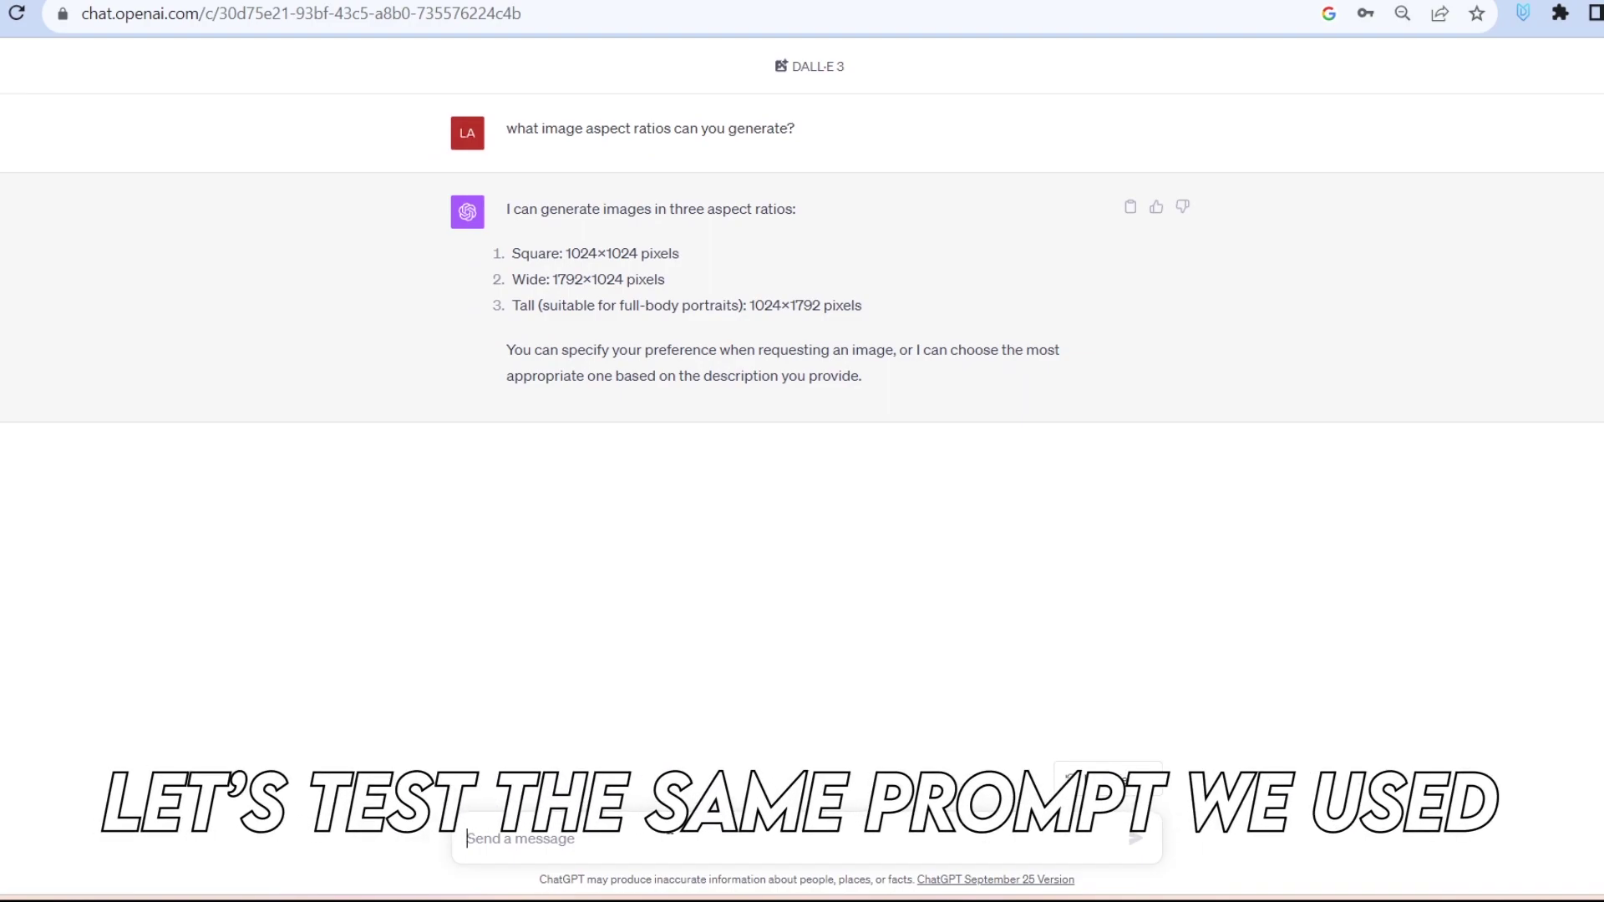
Send the pumpkin-on-a-bench Happy Thanksgiving prompt to DALL·E 3.
type("Illustration of a cute pumpkin character relaxing on the bench, he is sipping pumpkin latte. There is a speech bulb that says \"Happy Thanksgiving\"")
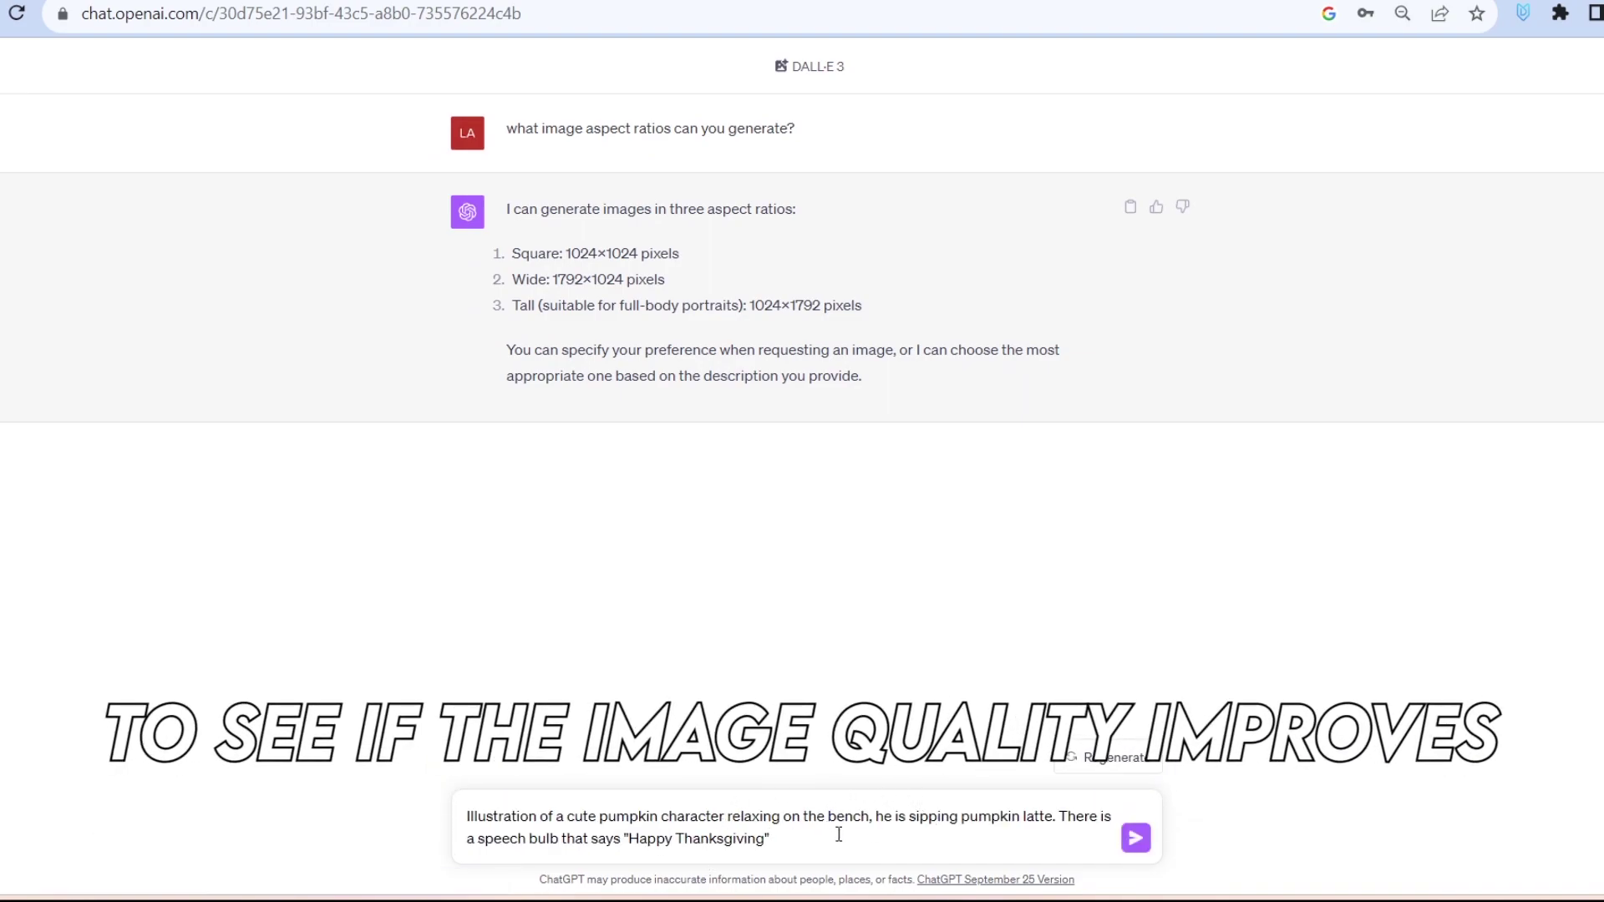
left_click(1135, 838)
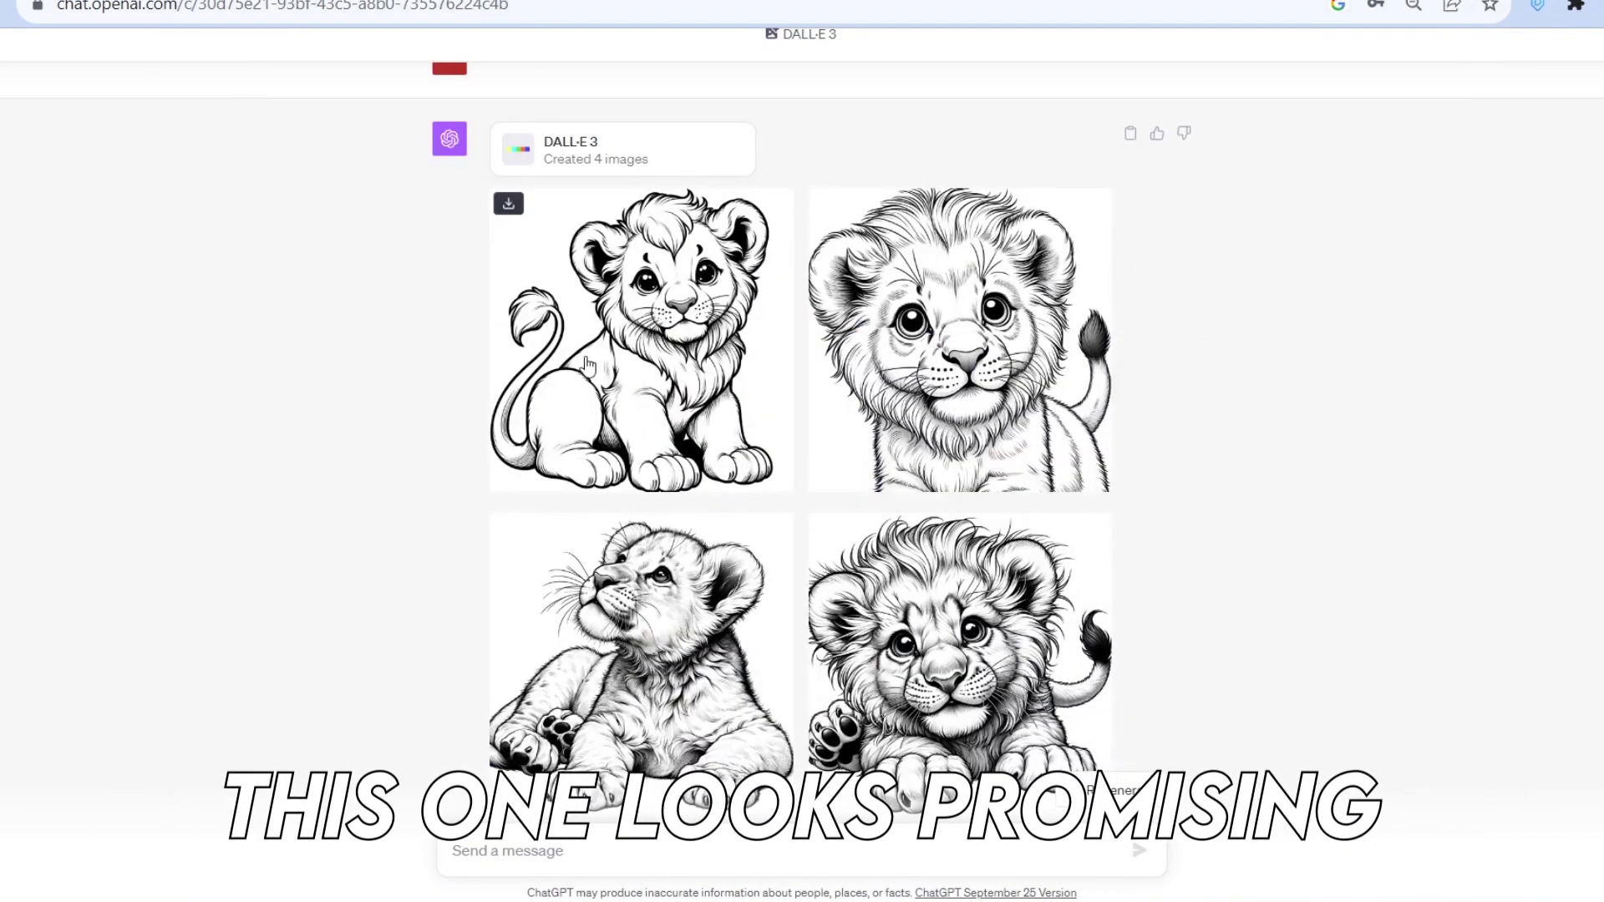
View the first three baby lion coloring sketches full size.
left_click(725, 367)
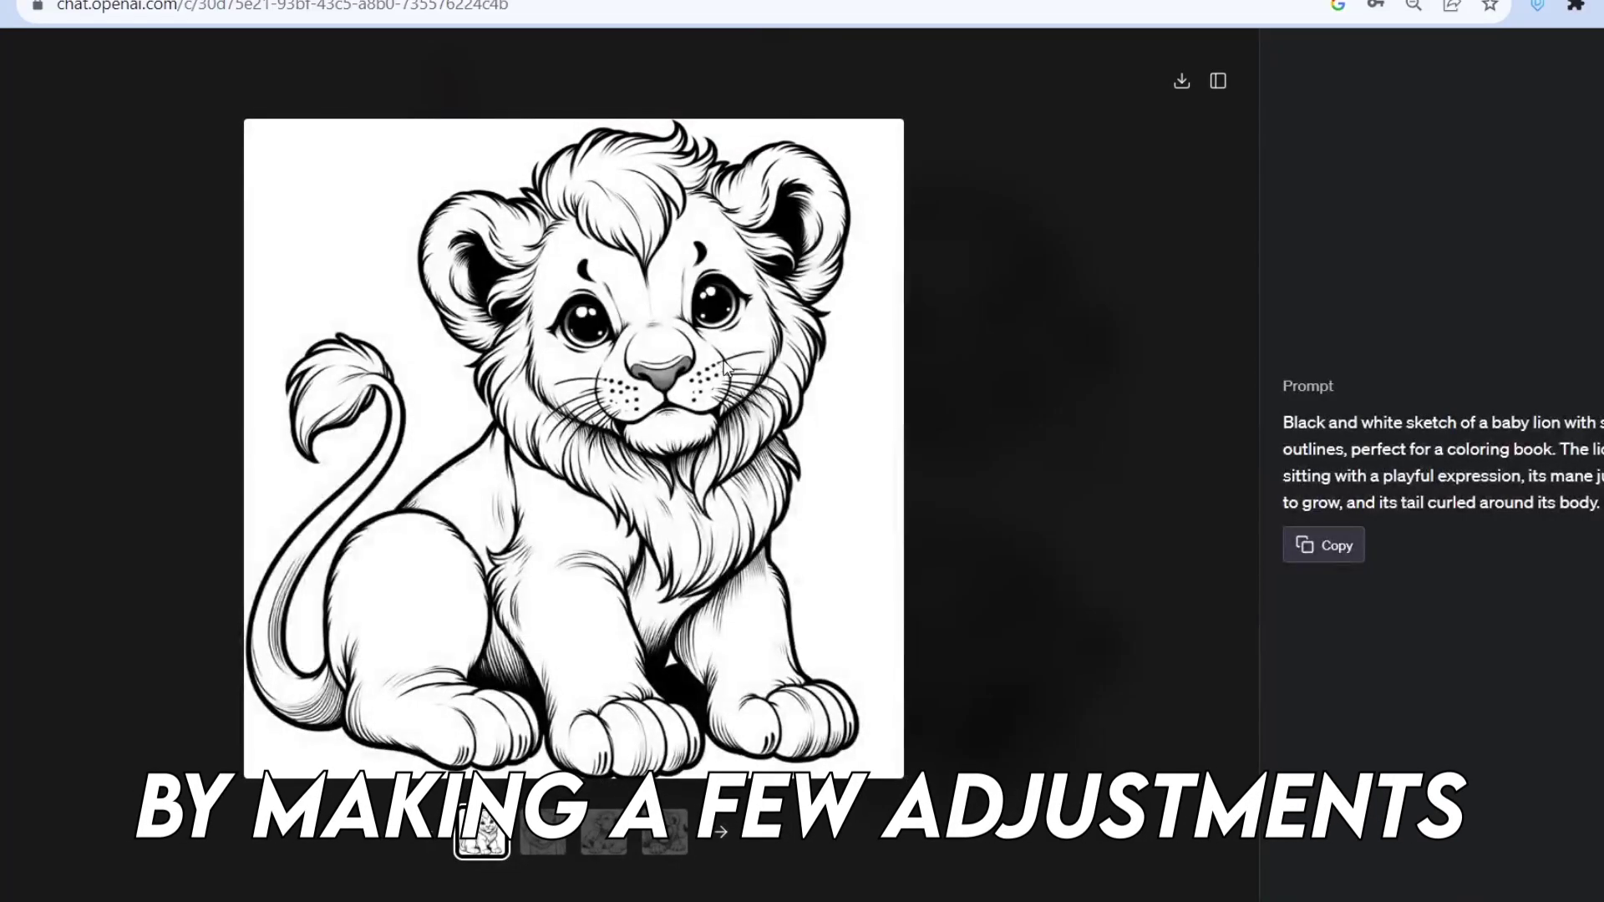
left_click(724, 845)
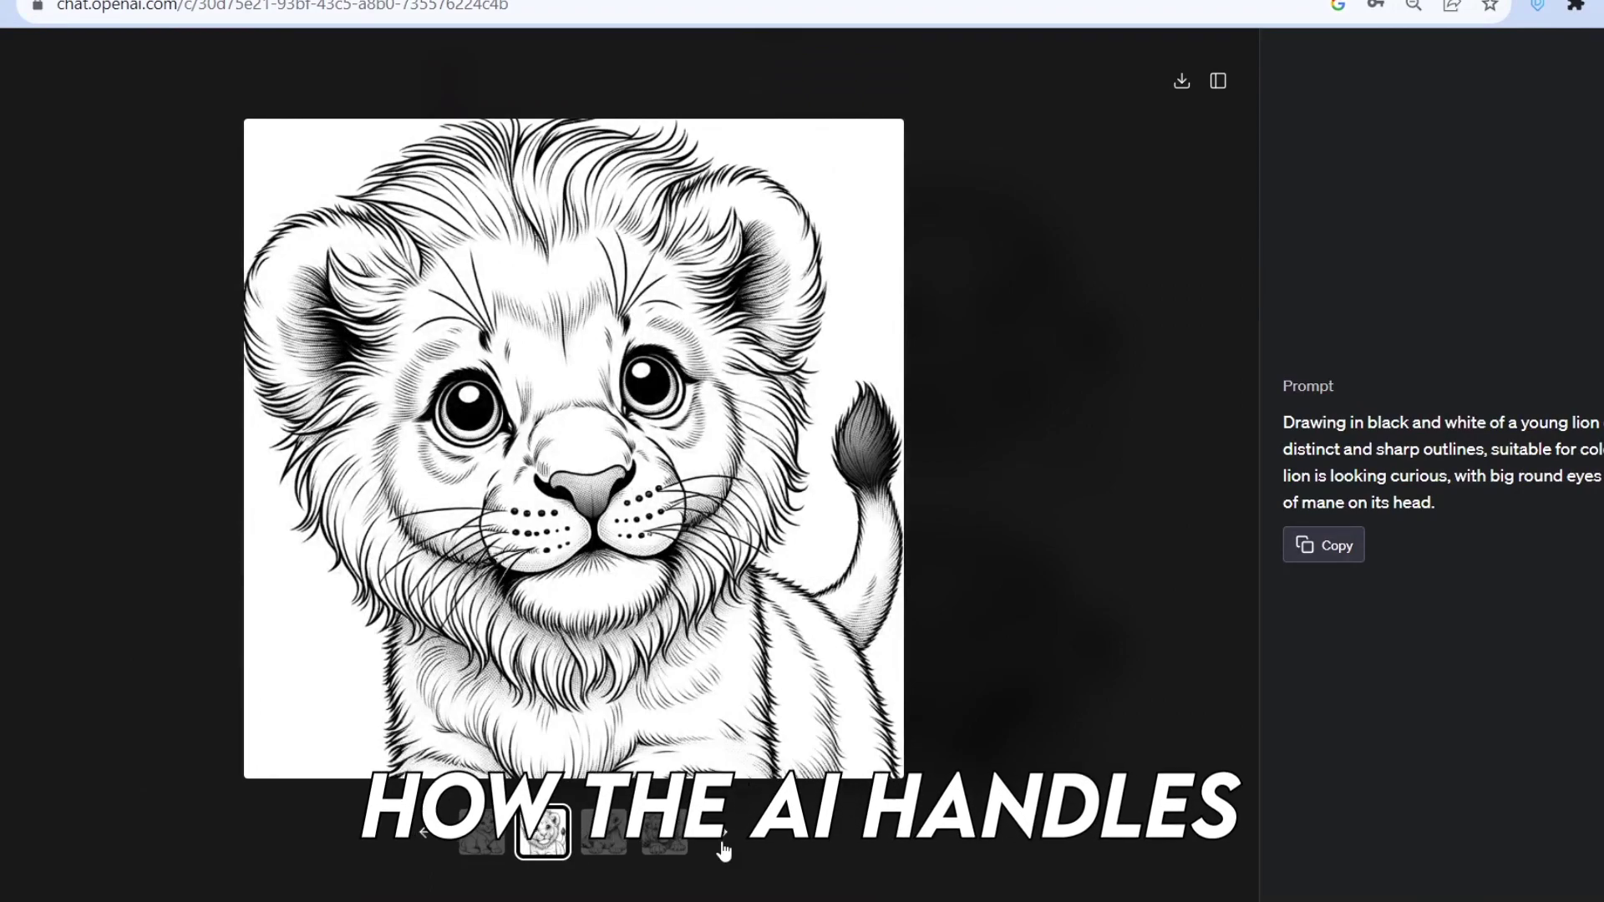
left_click(723, 845)
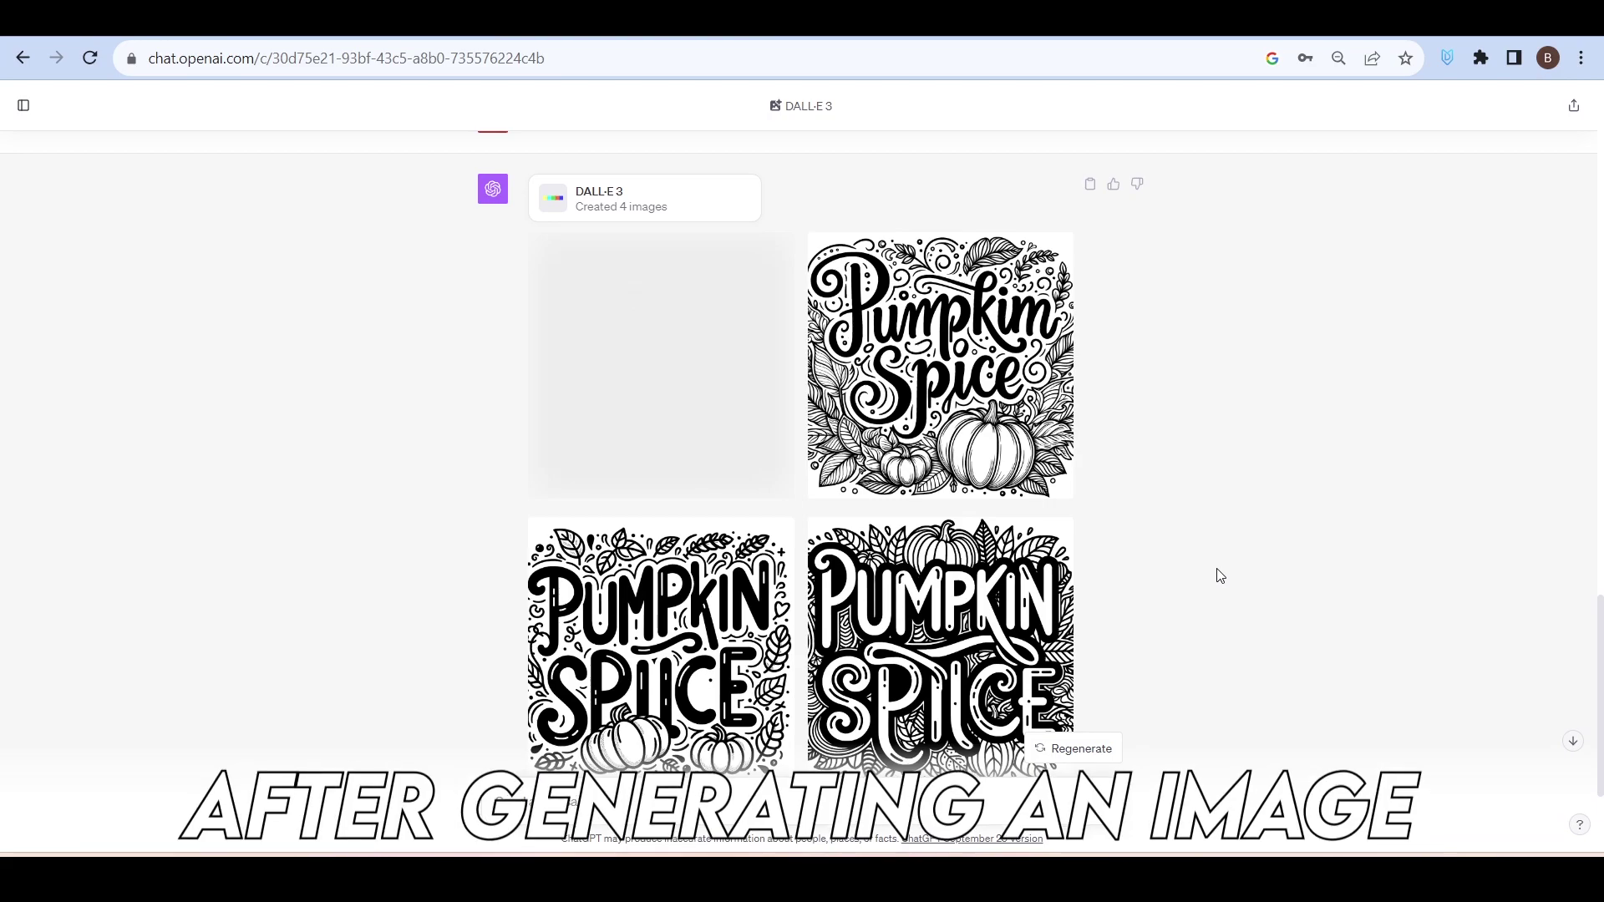
View the first three Pumpkin Spice coloring images full size, then reopen the prompt for editing.
mouse_move(778, 413)
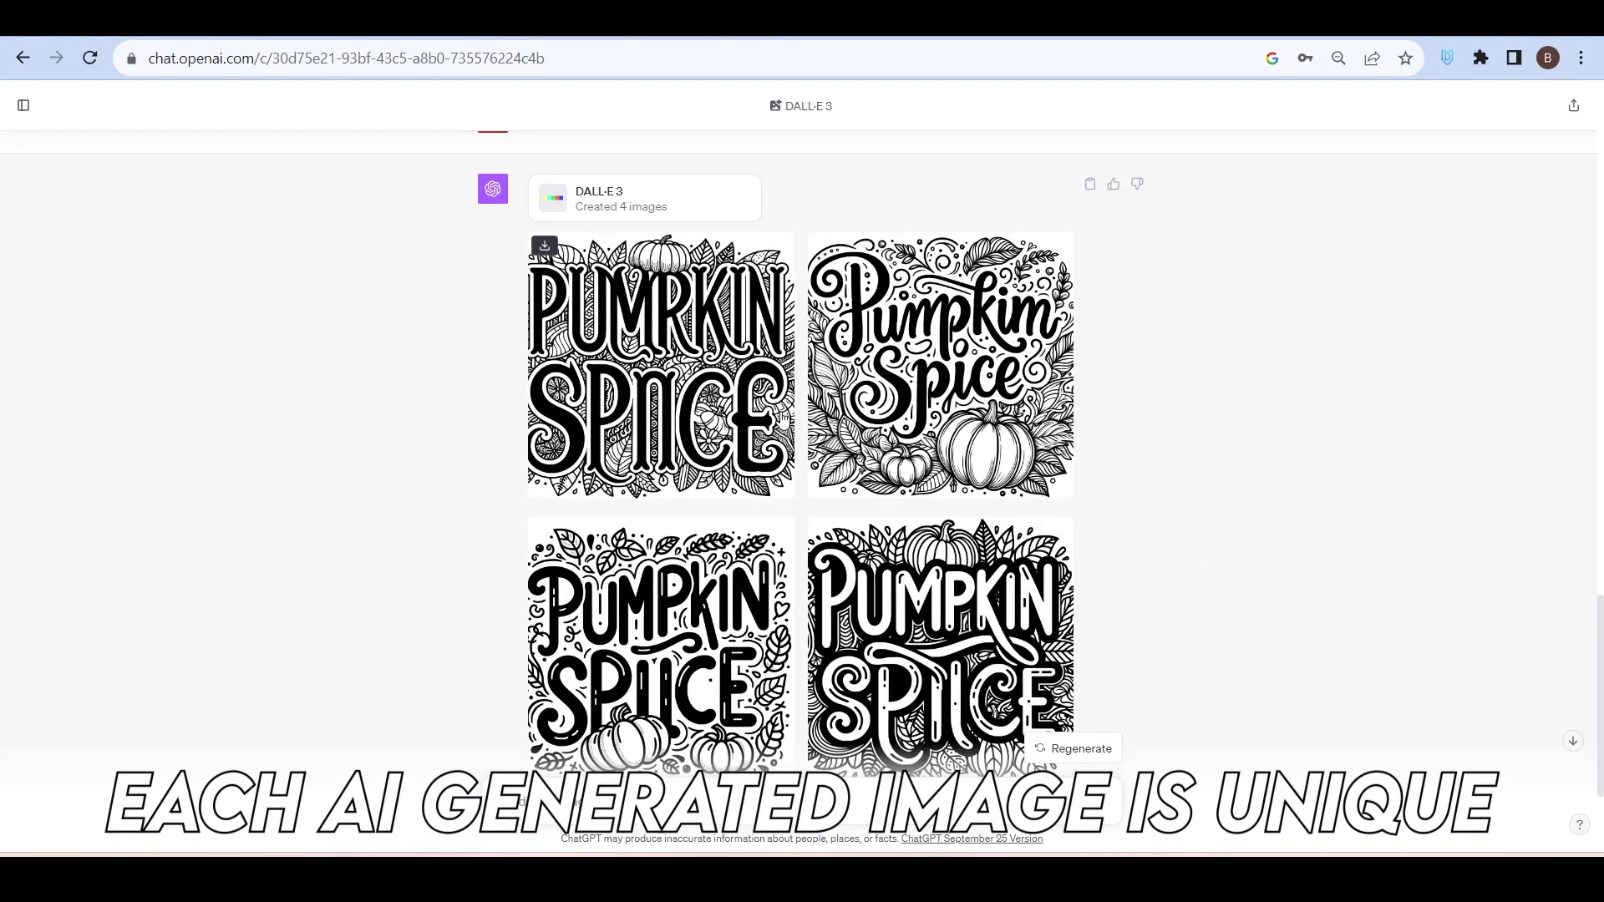
left_click(776, 379)
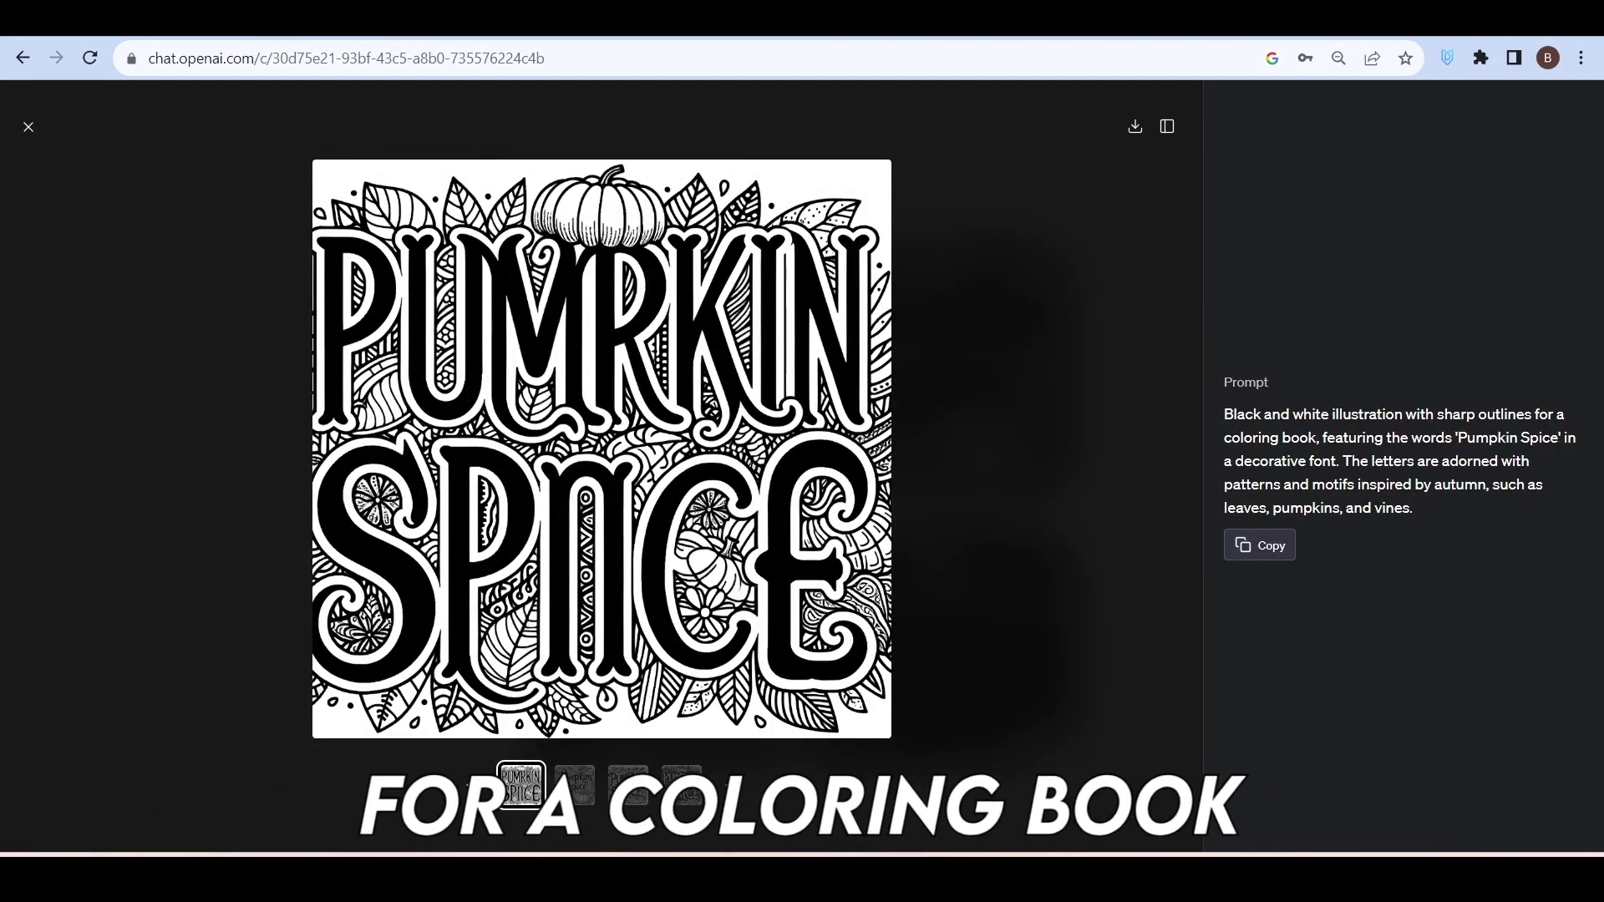
left_click(731, 786)
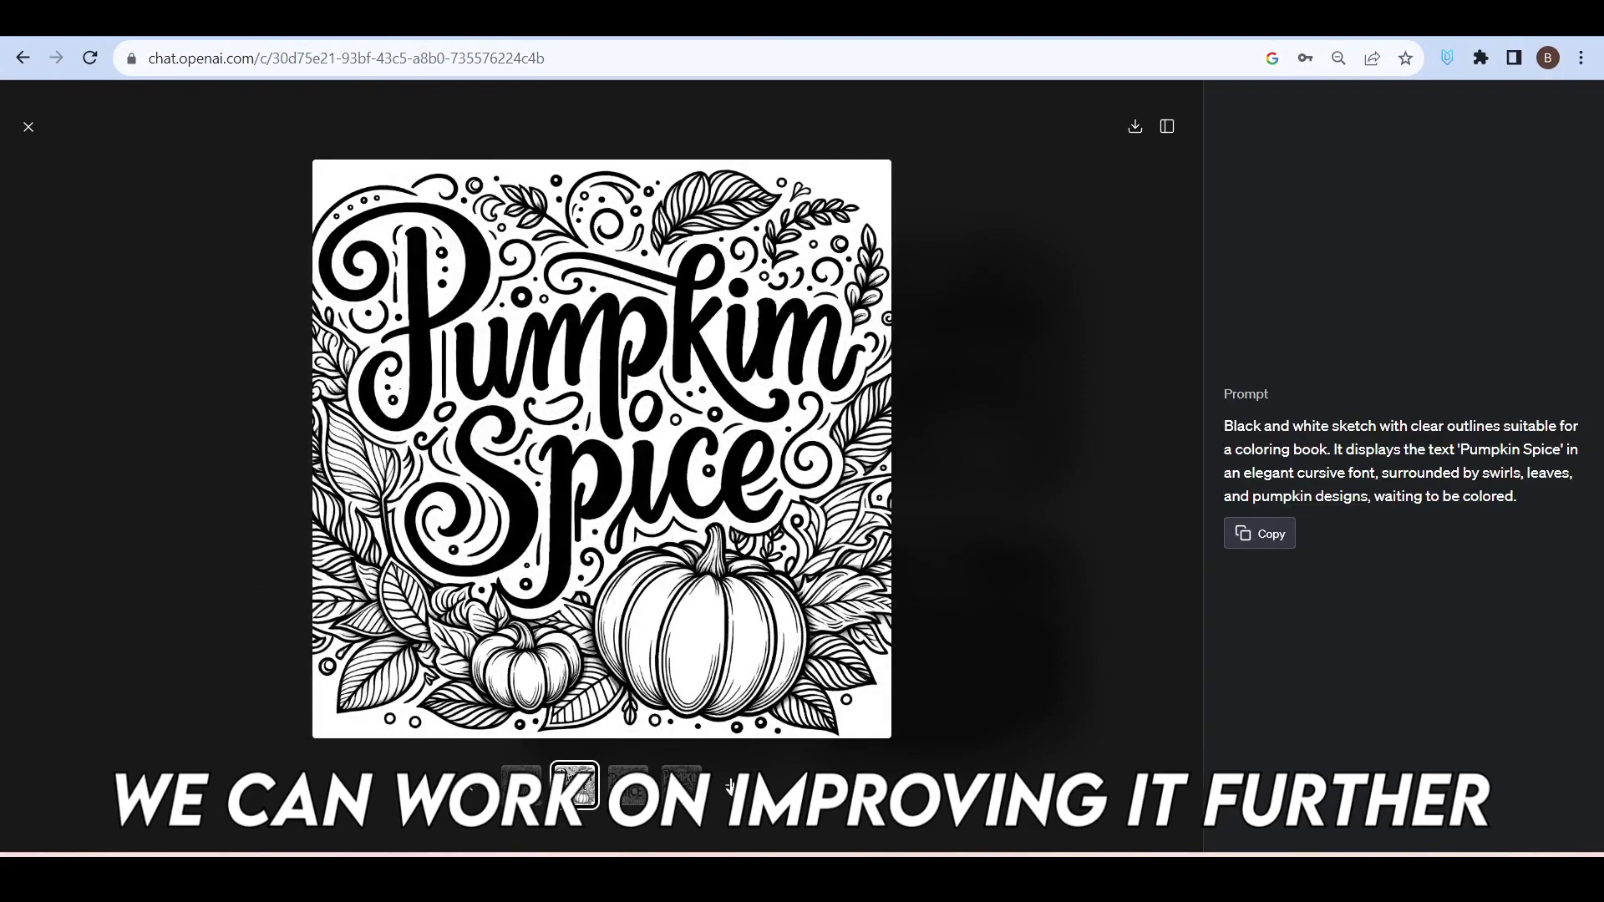
left_click(729, 785)
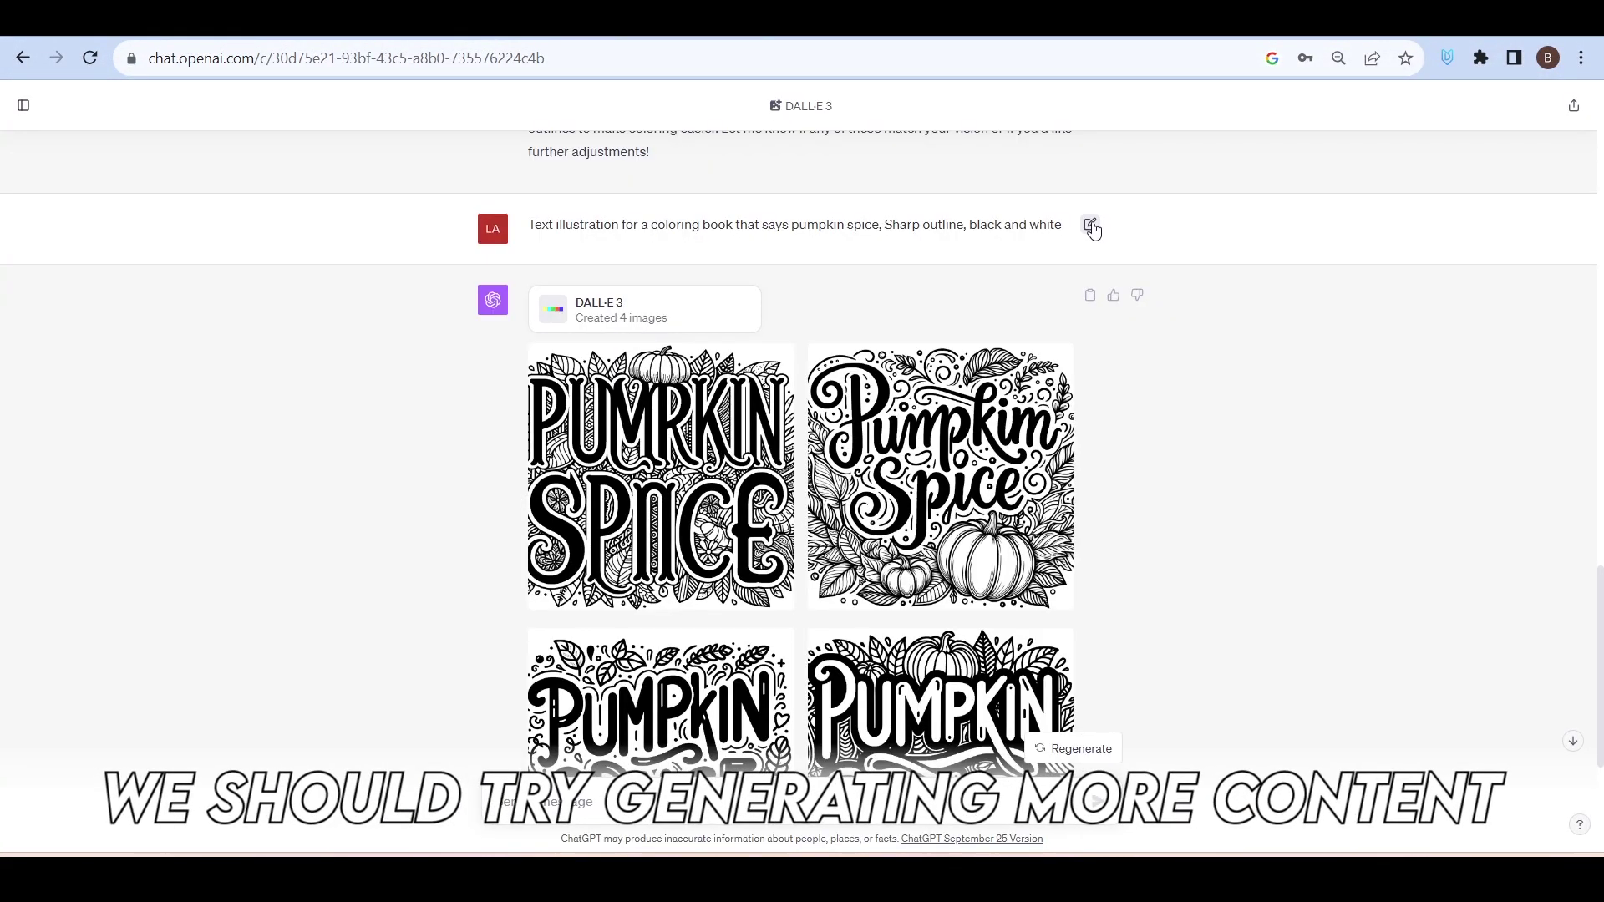
left_click(1091, 224)
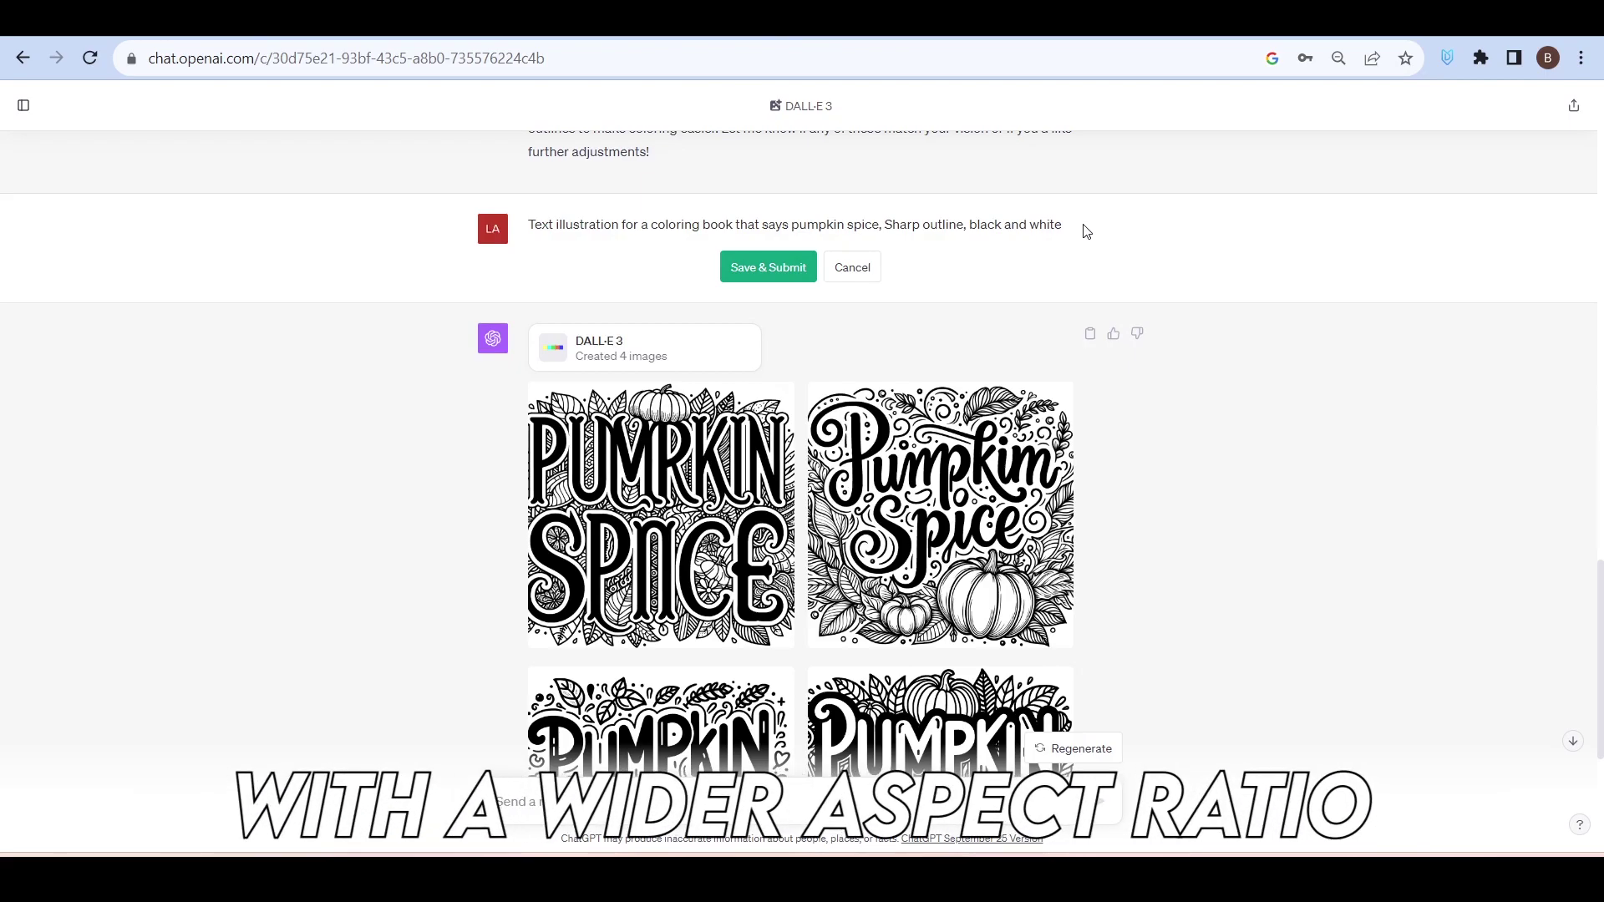
Append ', wide aspect ratio' to the Pumpkin Spice prompt, resubmit, and open the first result.
type(", wide aspect ratio")
left_click(768, 266)
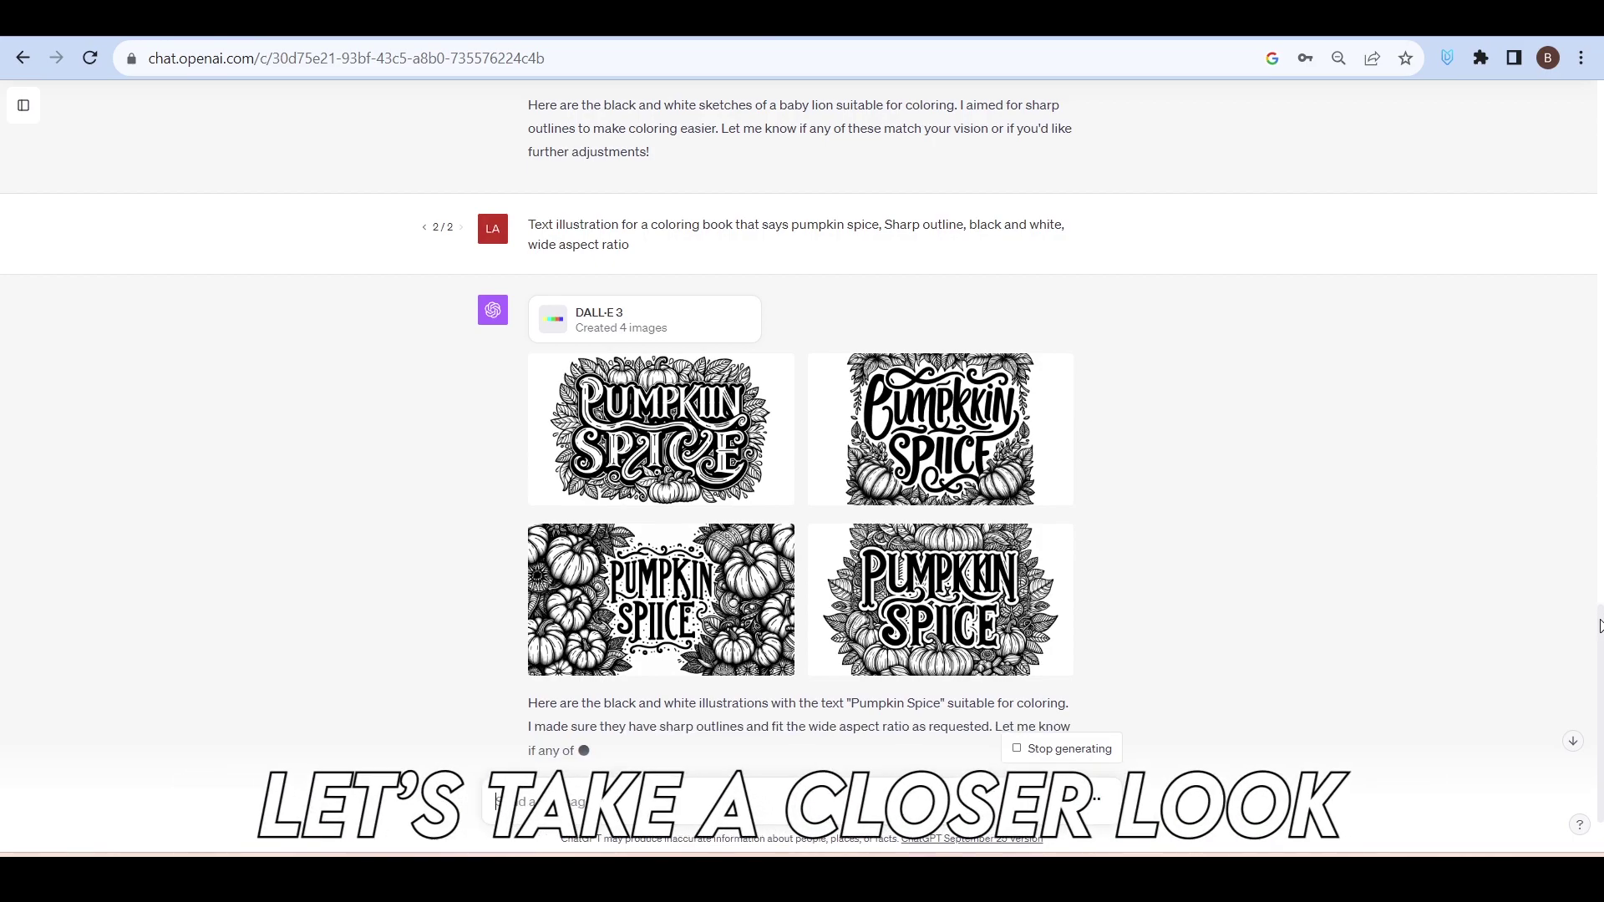
left_click(620, 418)
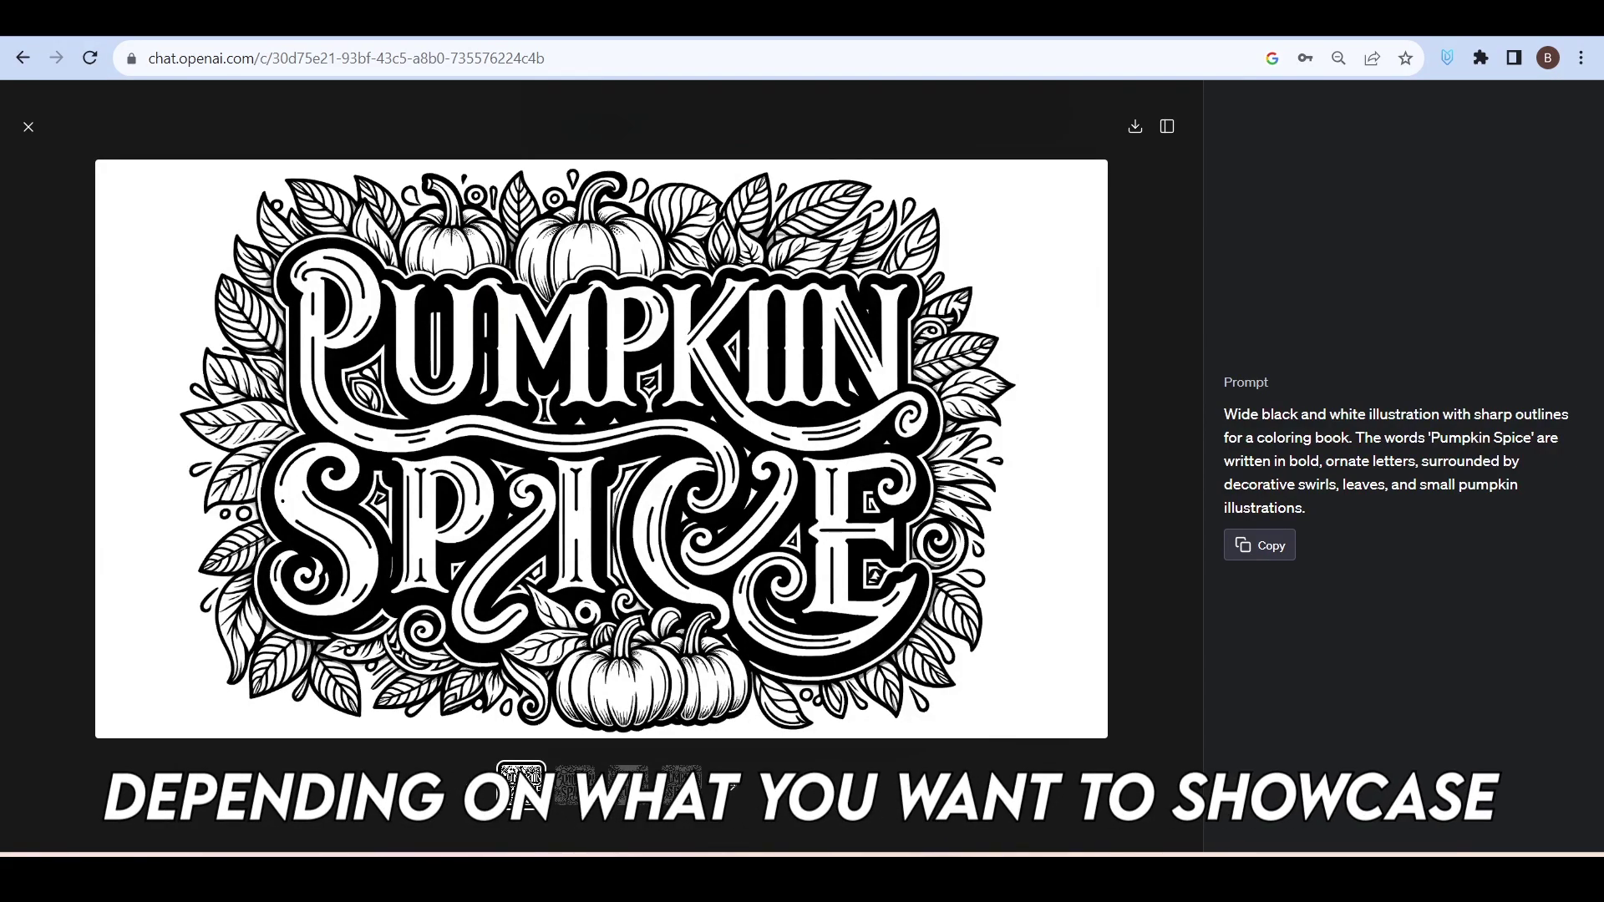
View all four wide Pumpkin Spice images, then step through them again after closing the viewer.
left_click(573, 786)
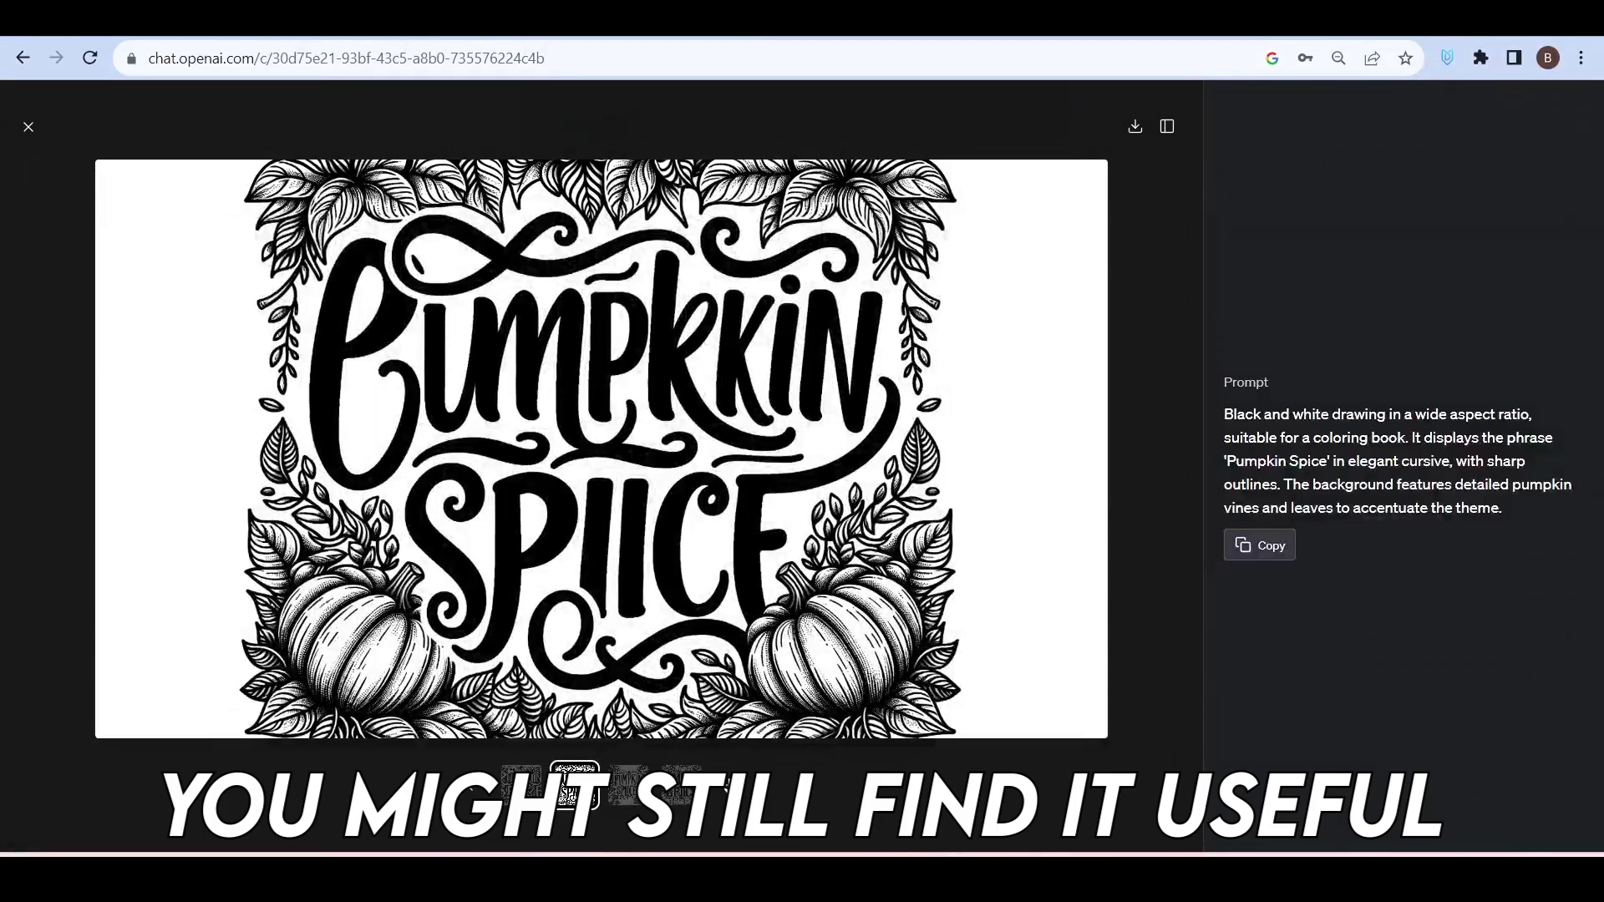
left_click(628, 785)
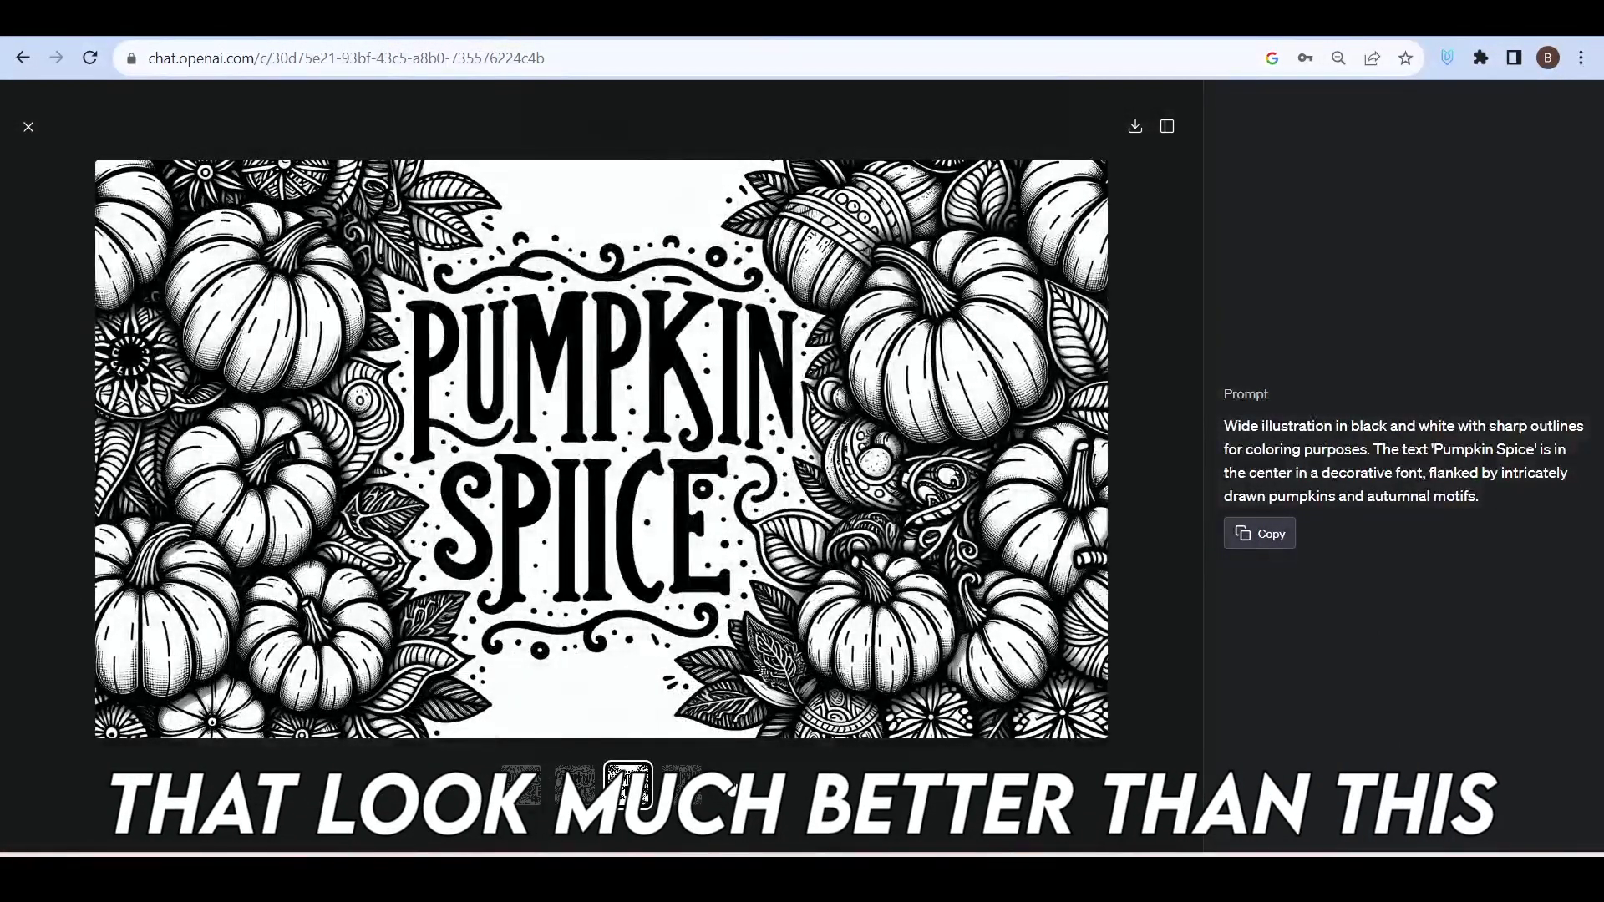
left_click(681, 786)
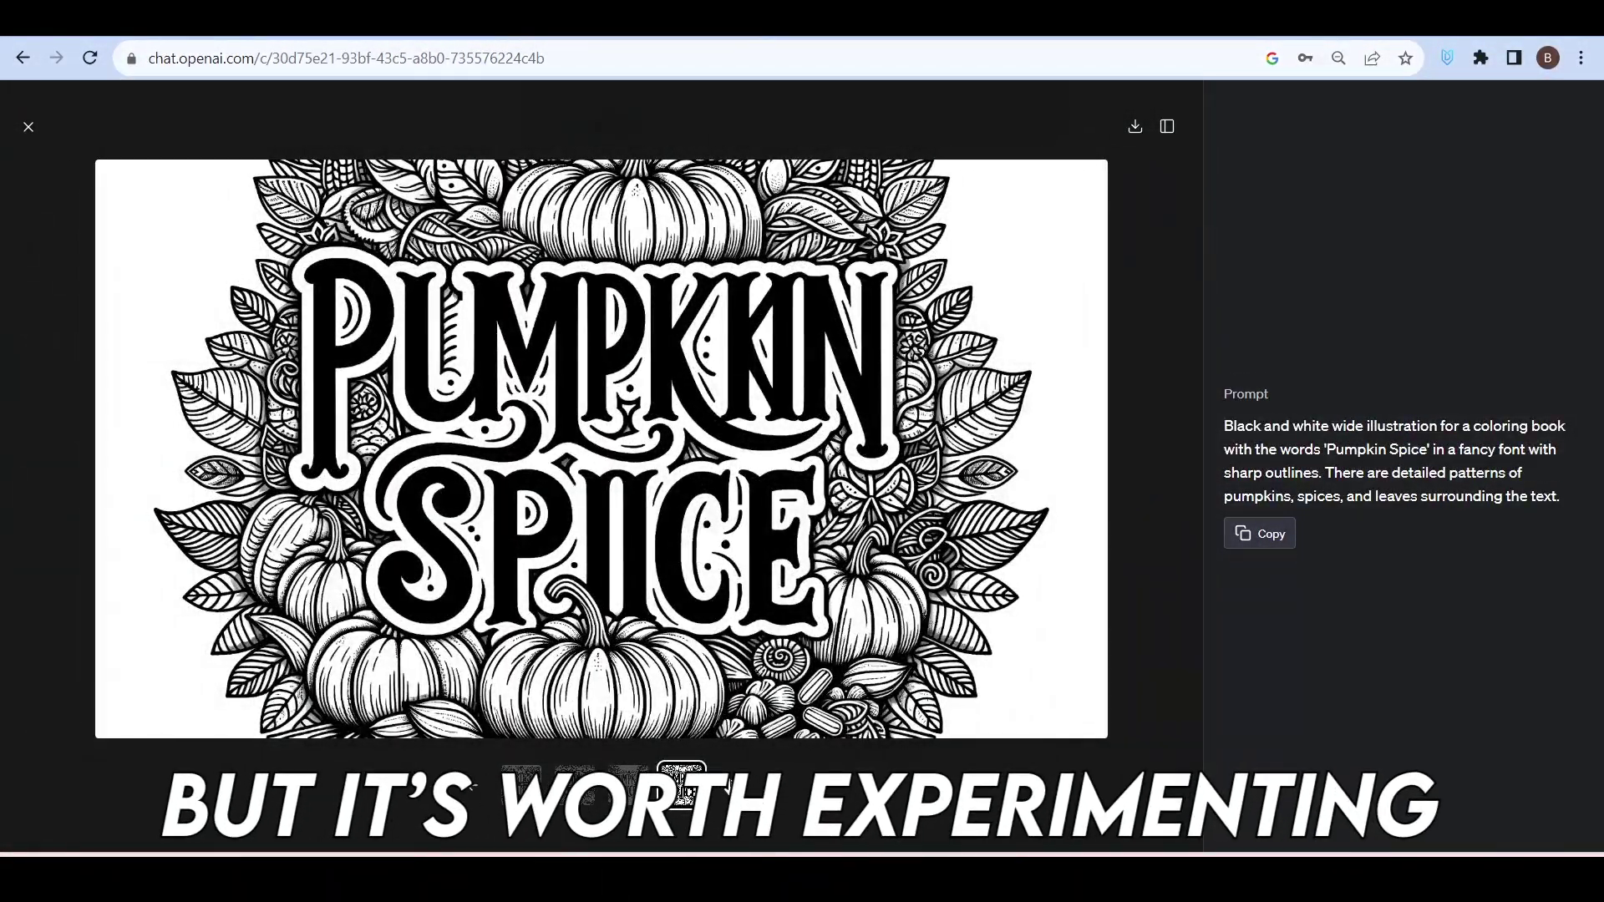
left_click(29, 129)
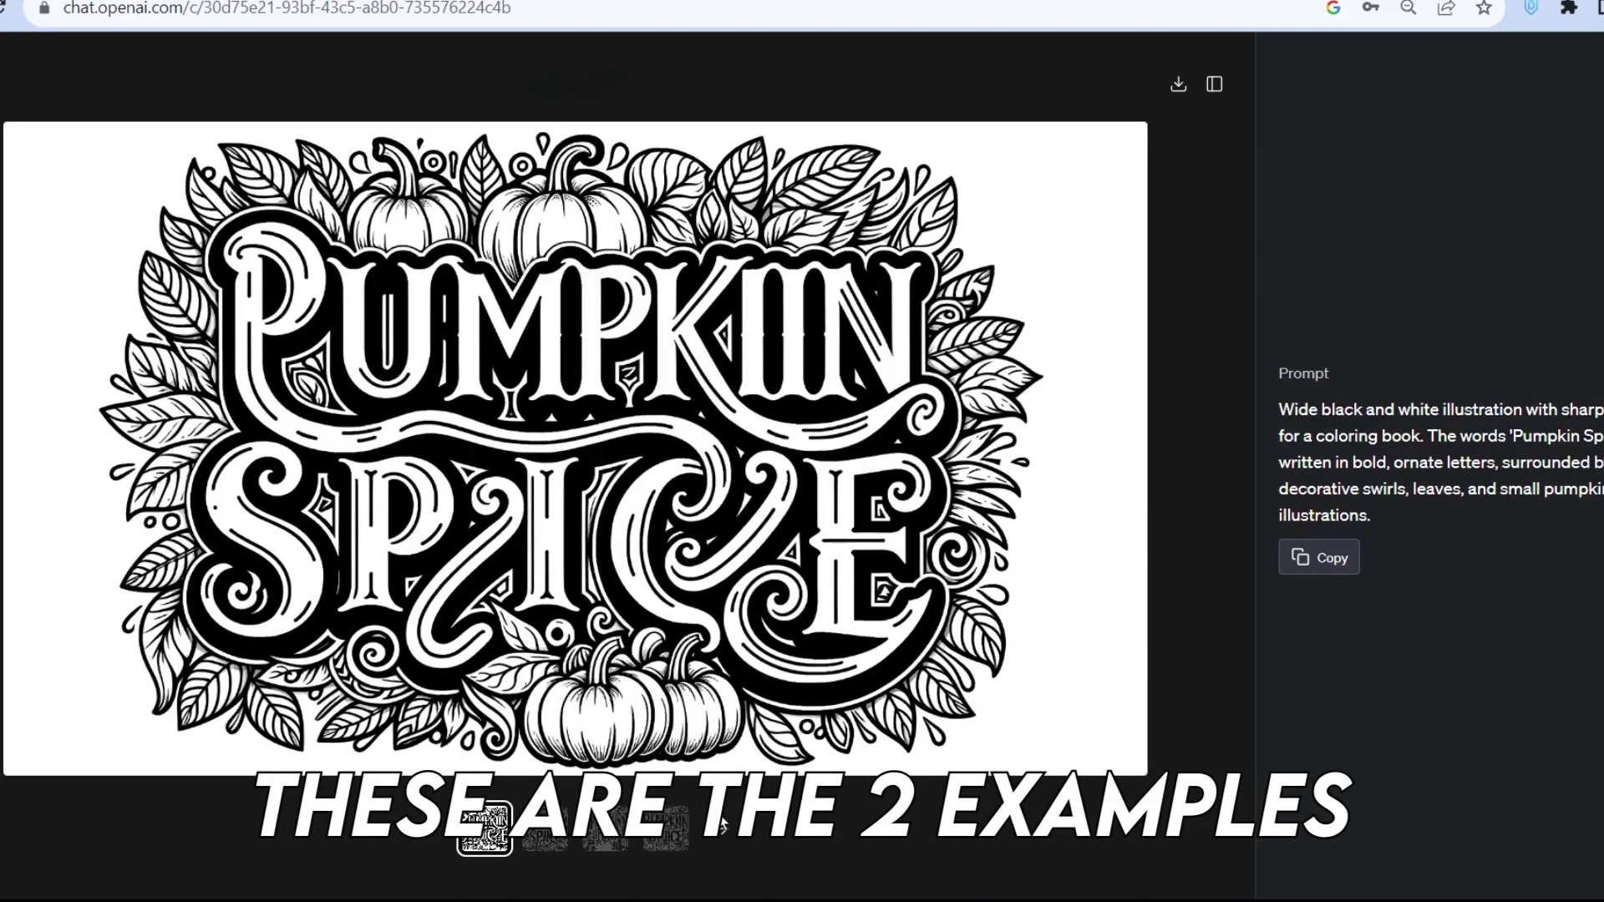
key("Right")
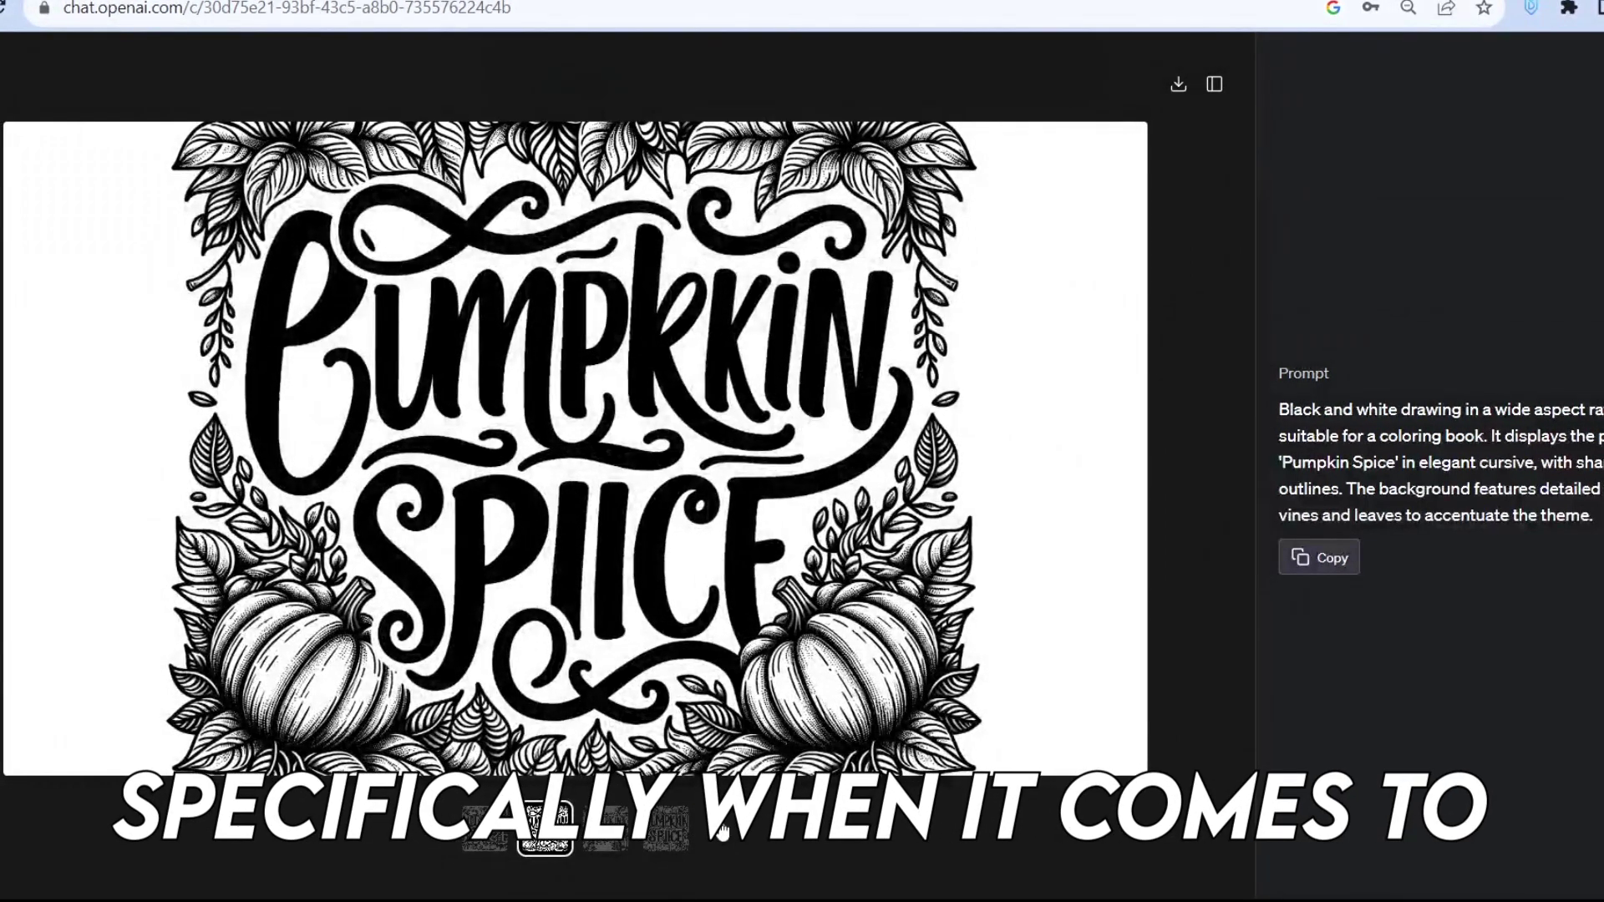
key("Right")
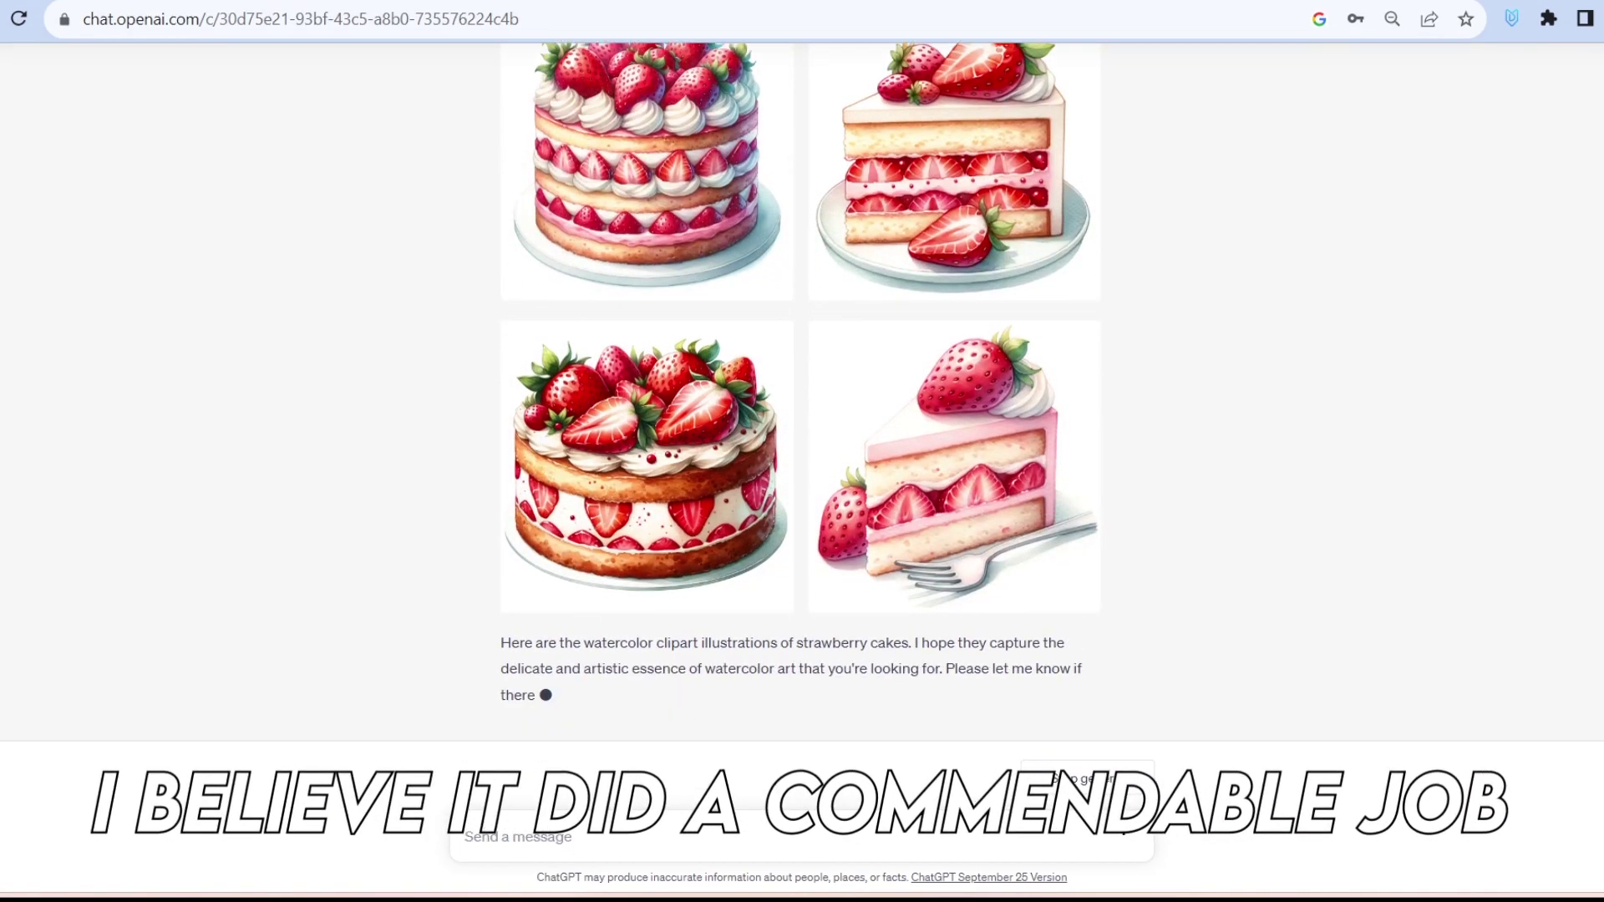
View the whole strawberry cake image and the cake slice image full-size.
scroll(802, 376, "up", 2)
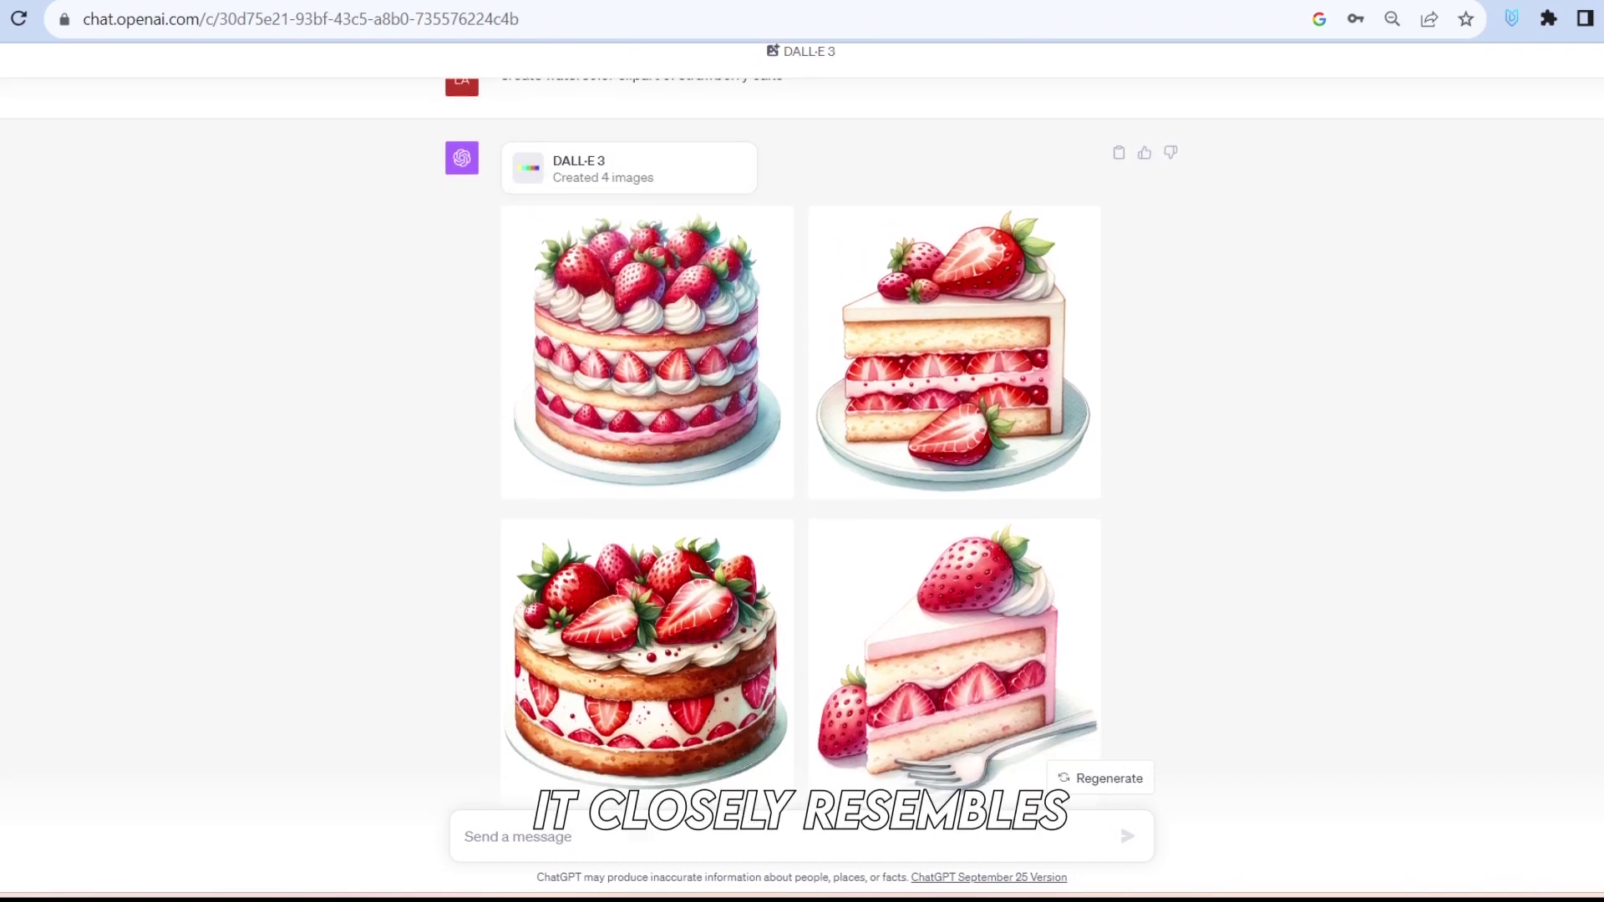
left_click(695, 467)
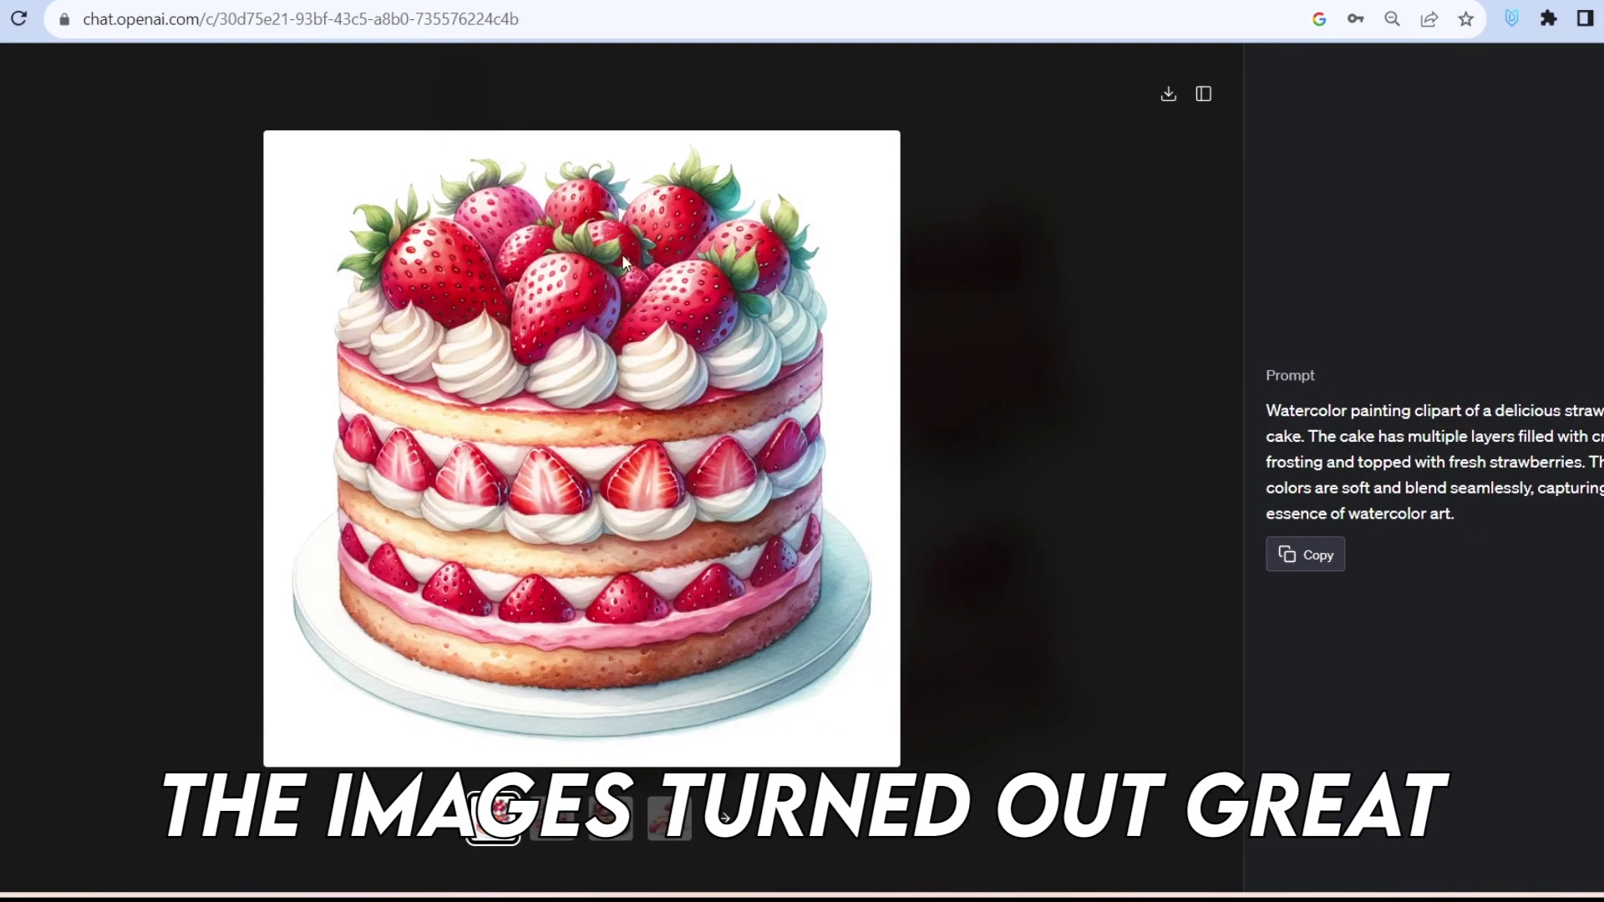
left_click(551, 817)
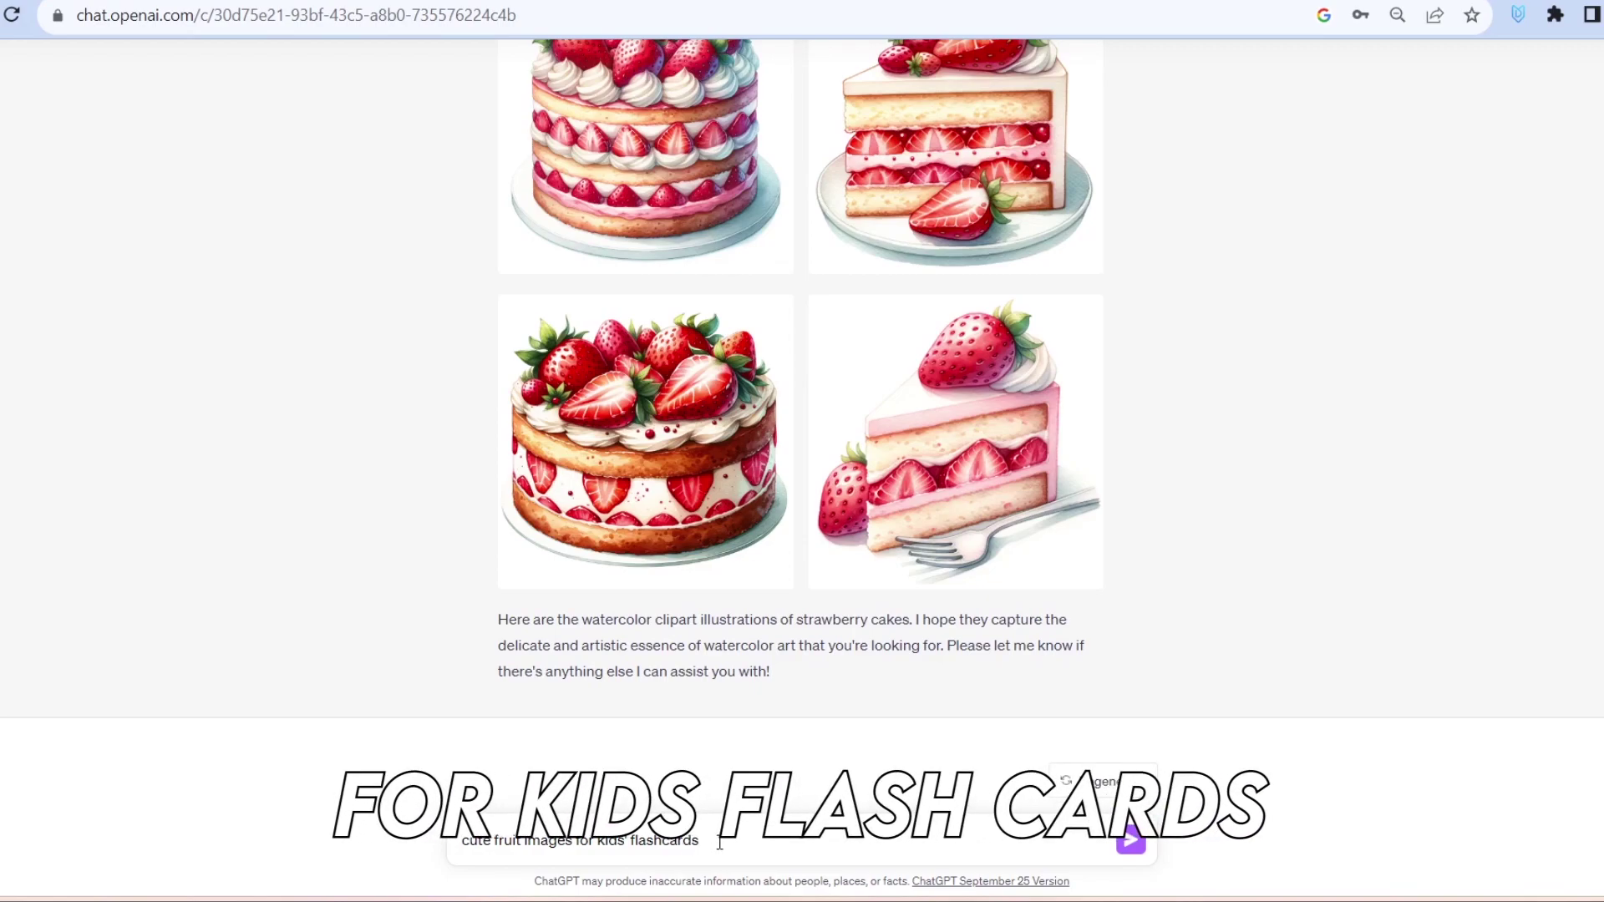
Finish and send the fruit flashcard prompt with '(apple, grapes, and strawberry)'.
type("(apple")
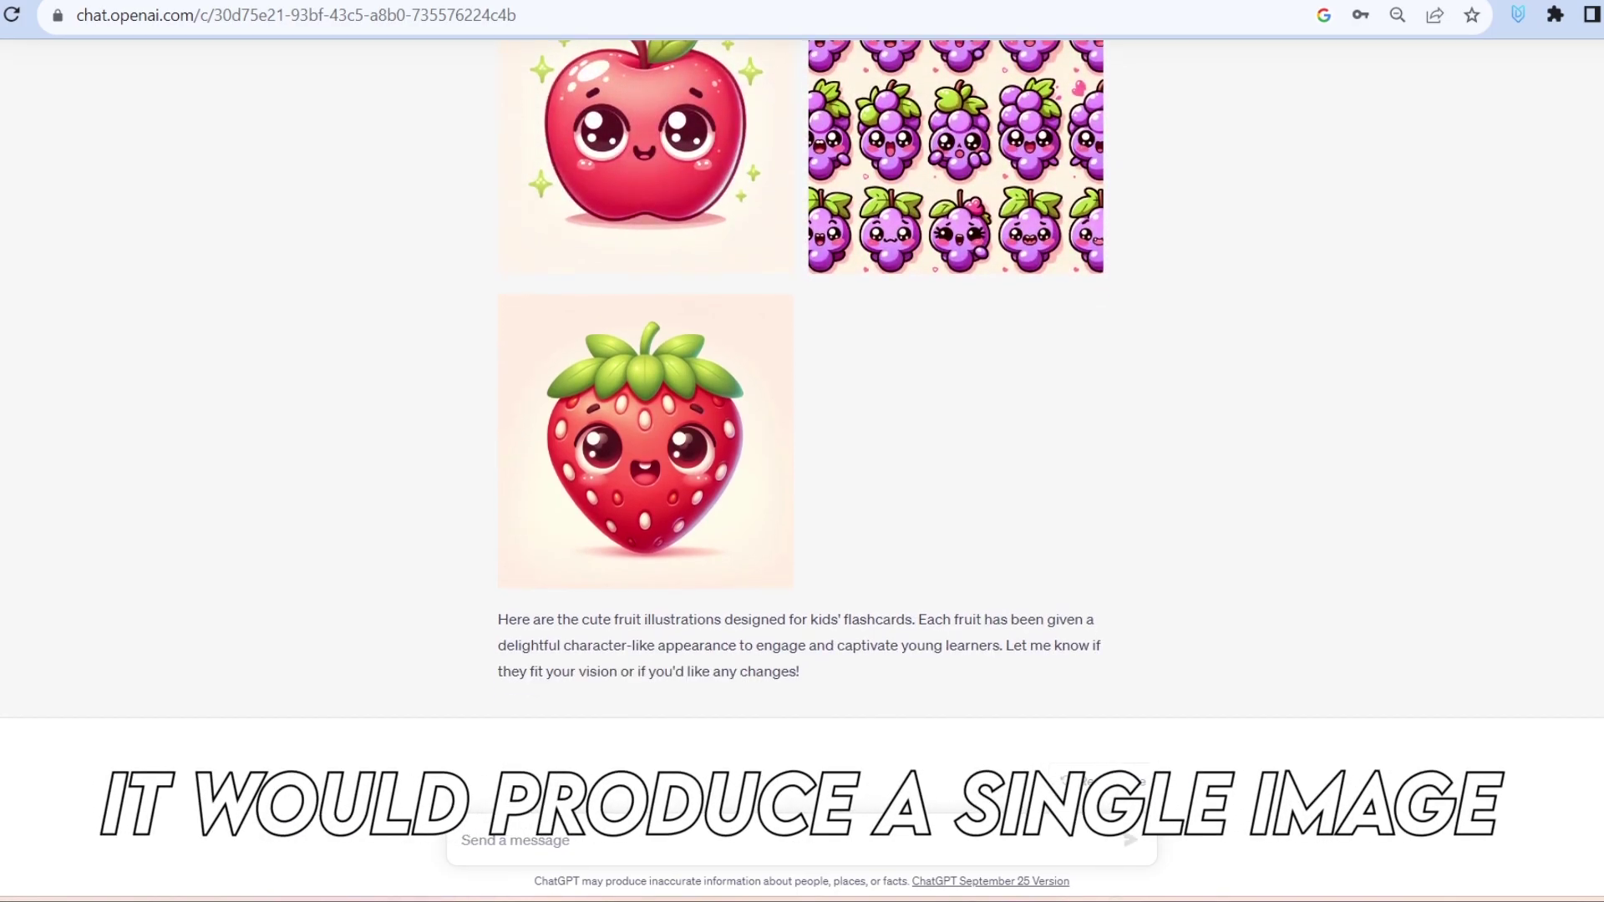
scroll(802, 441, "up", 4)
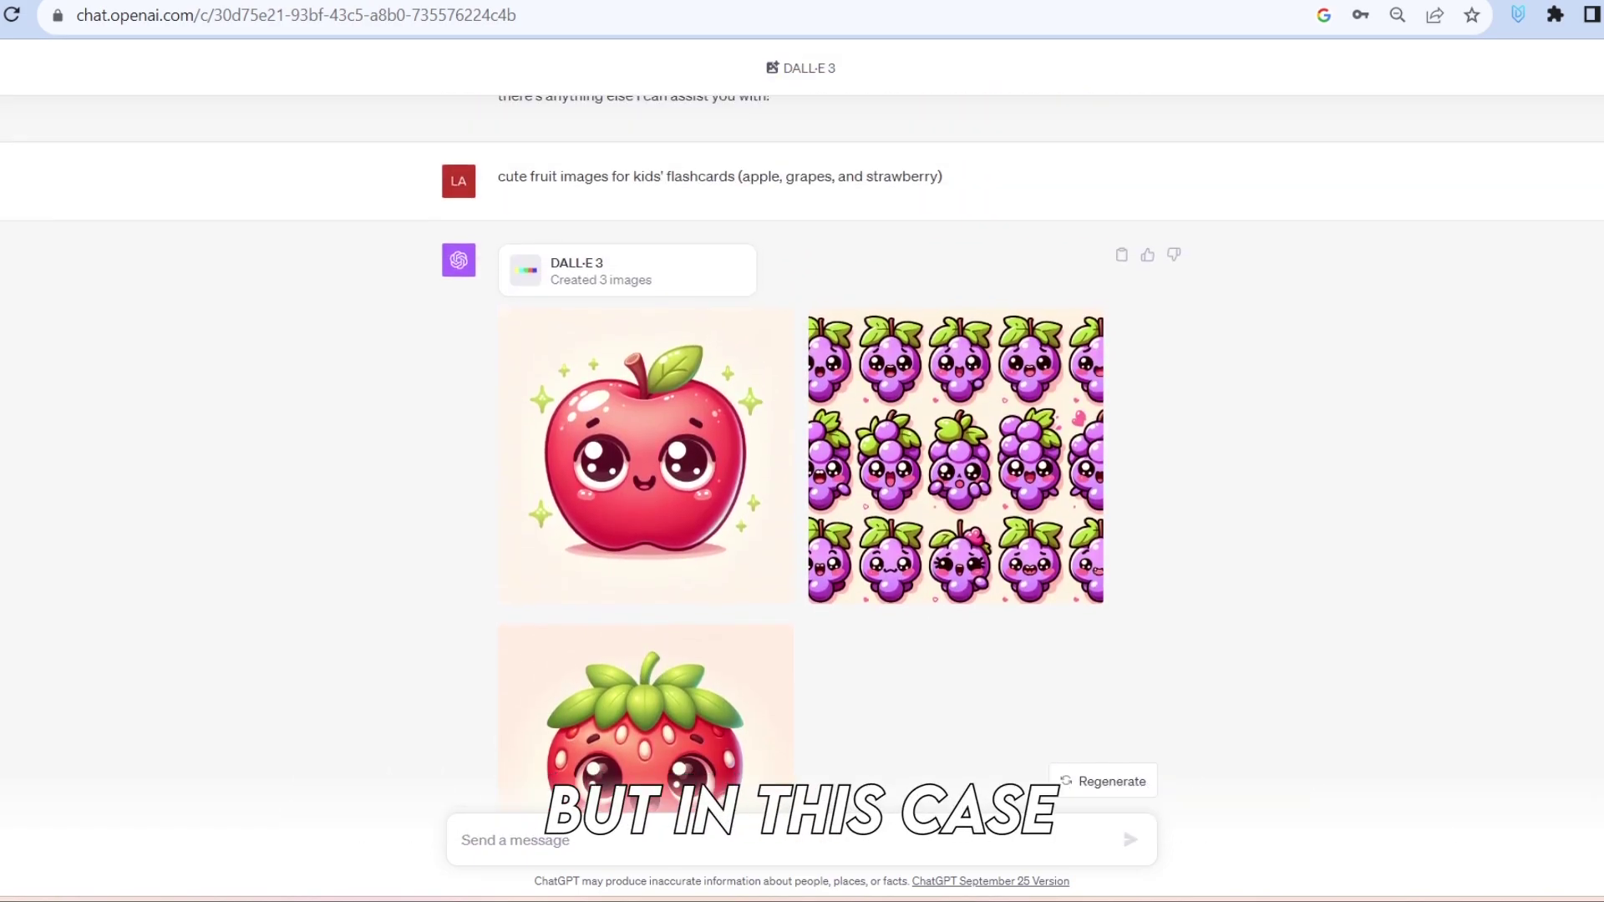
scroll(1096, 781, "down", 1)
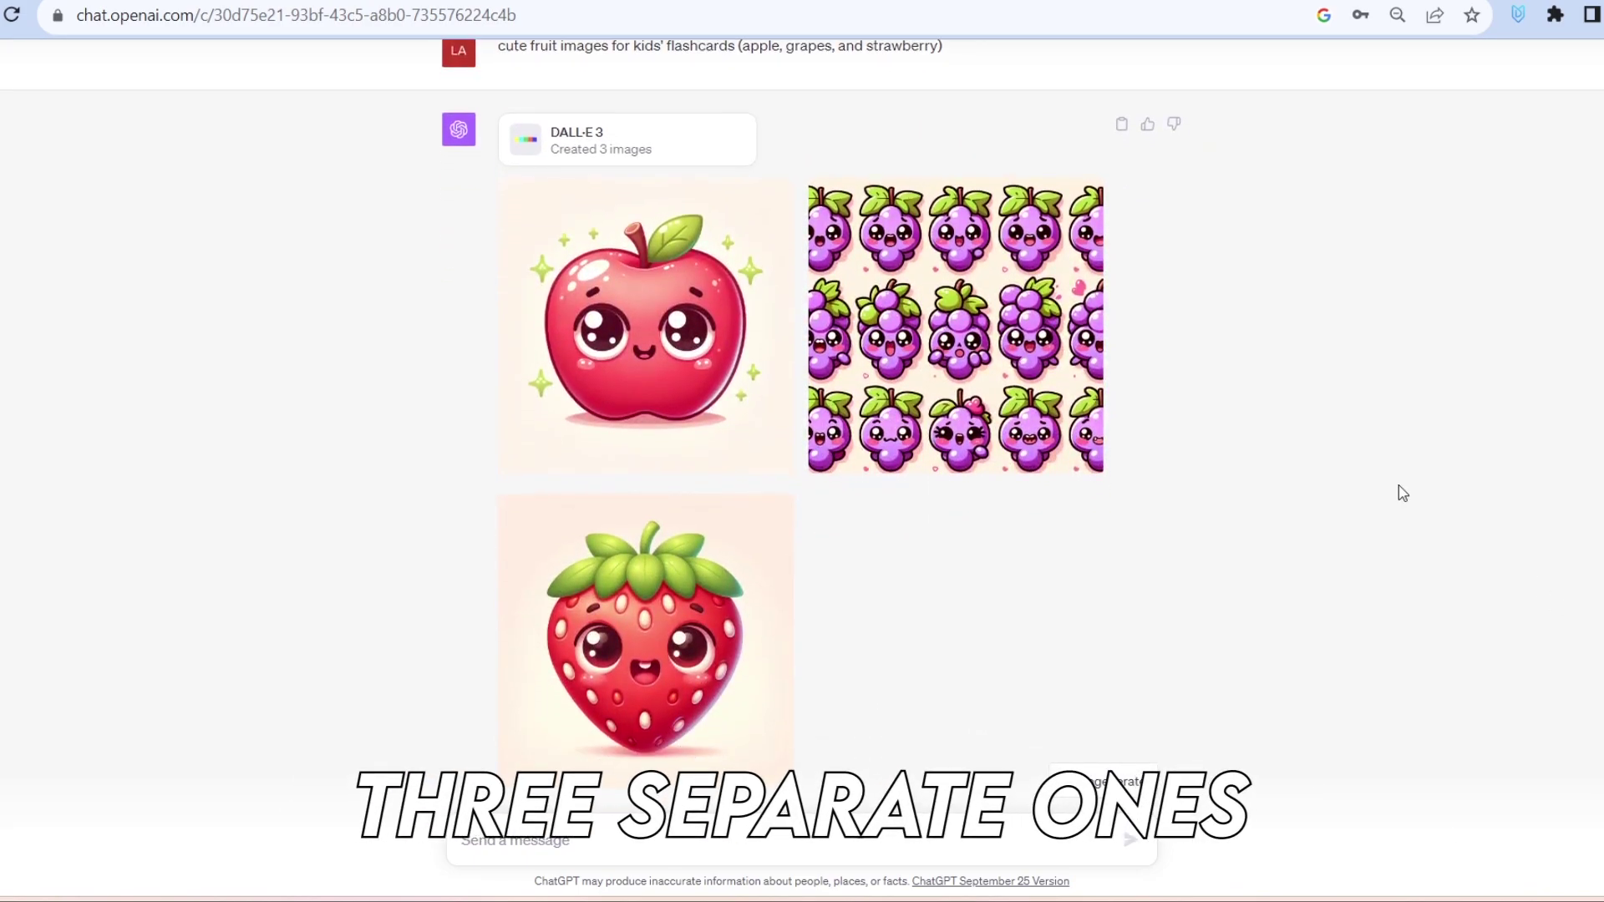
View the cute apple, grapes and strawberry images full-size in turn.
mouse_move(594, 567)
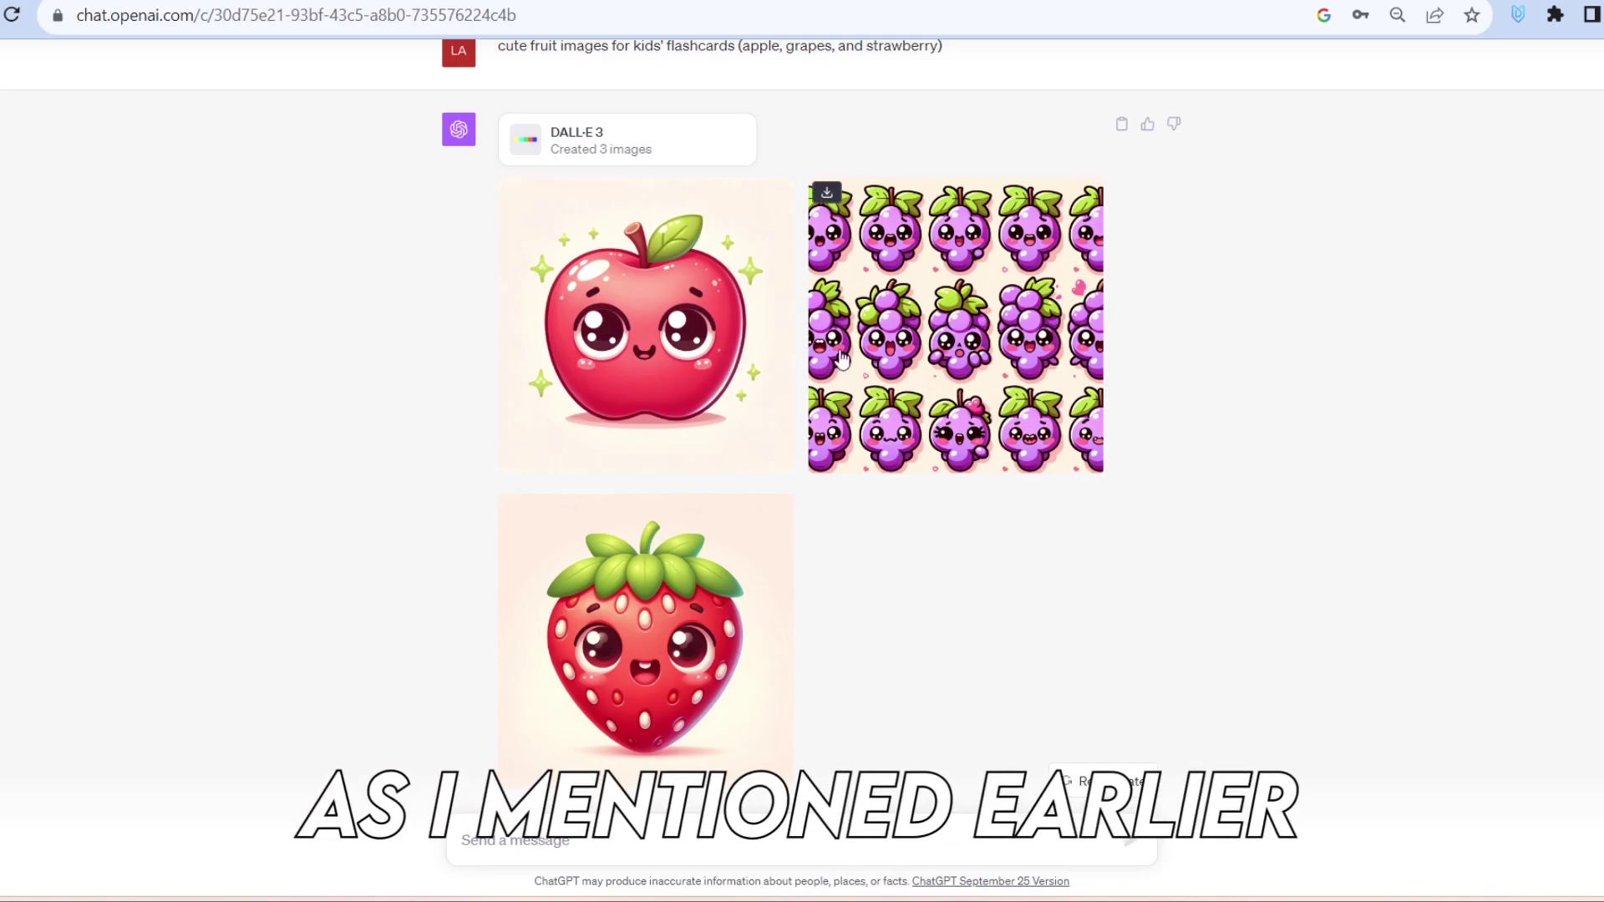
left_click(675, 318)
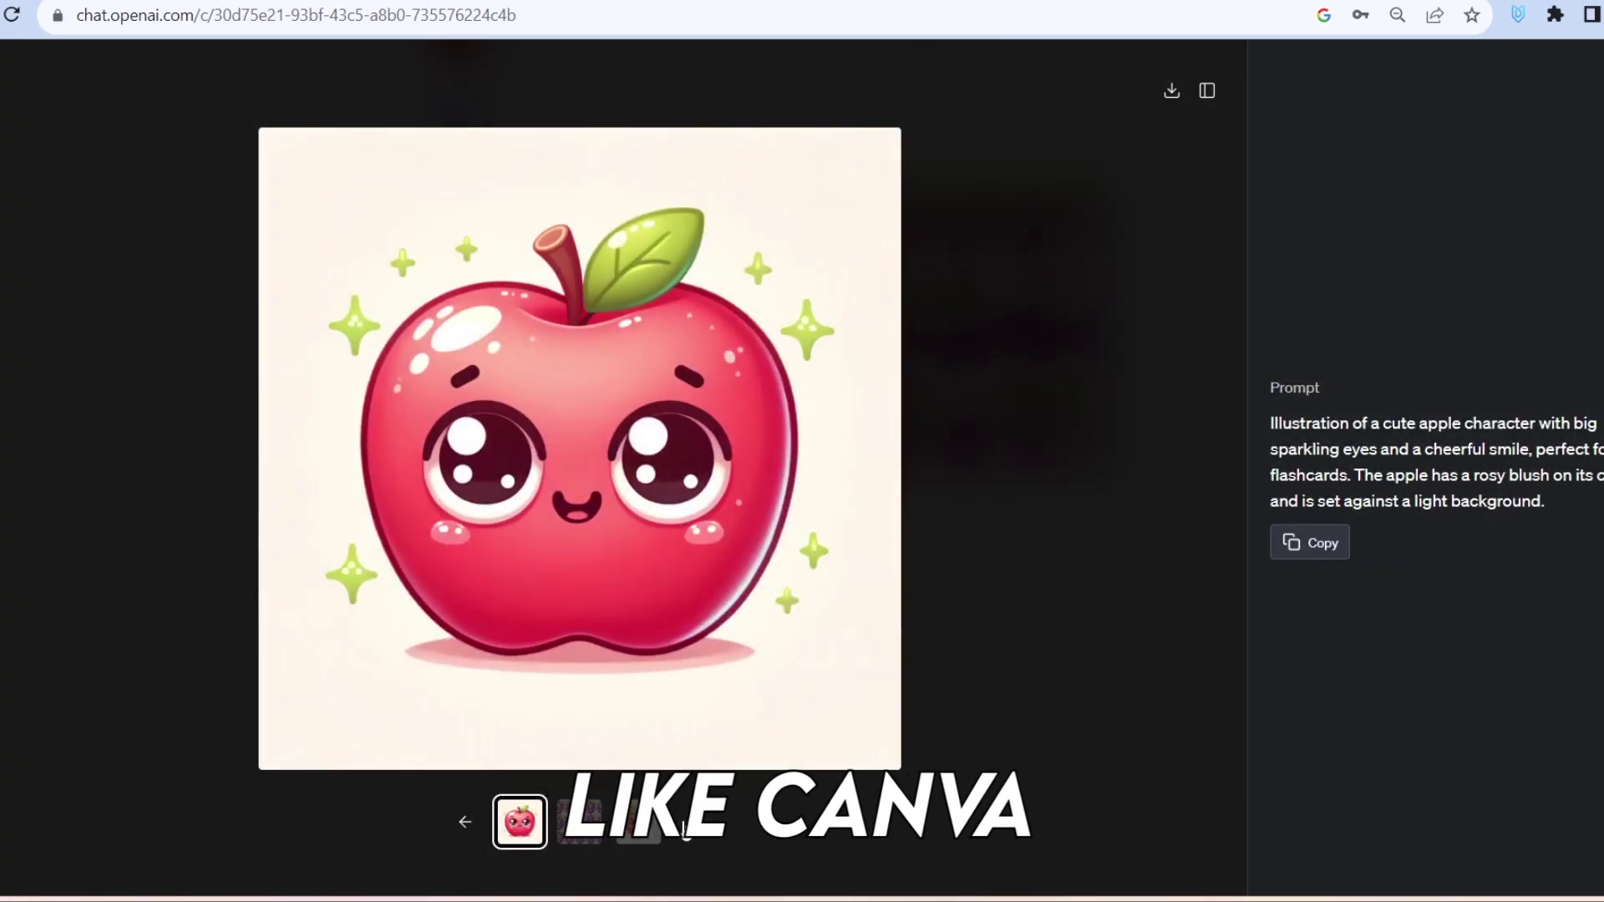
key("Right")
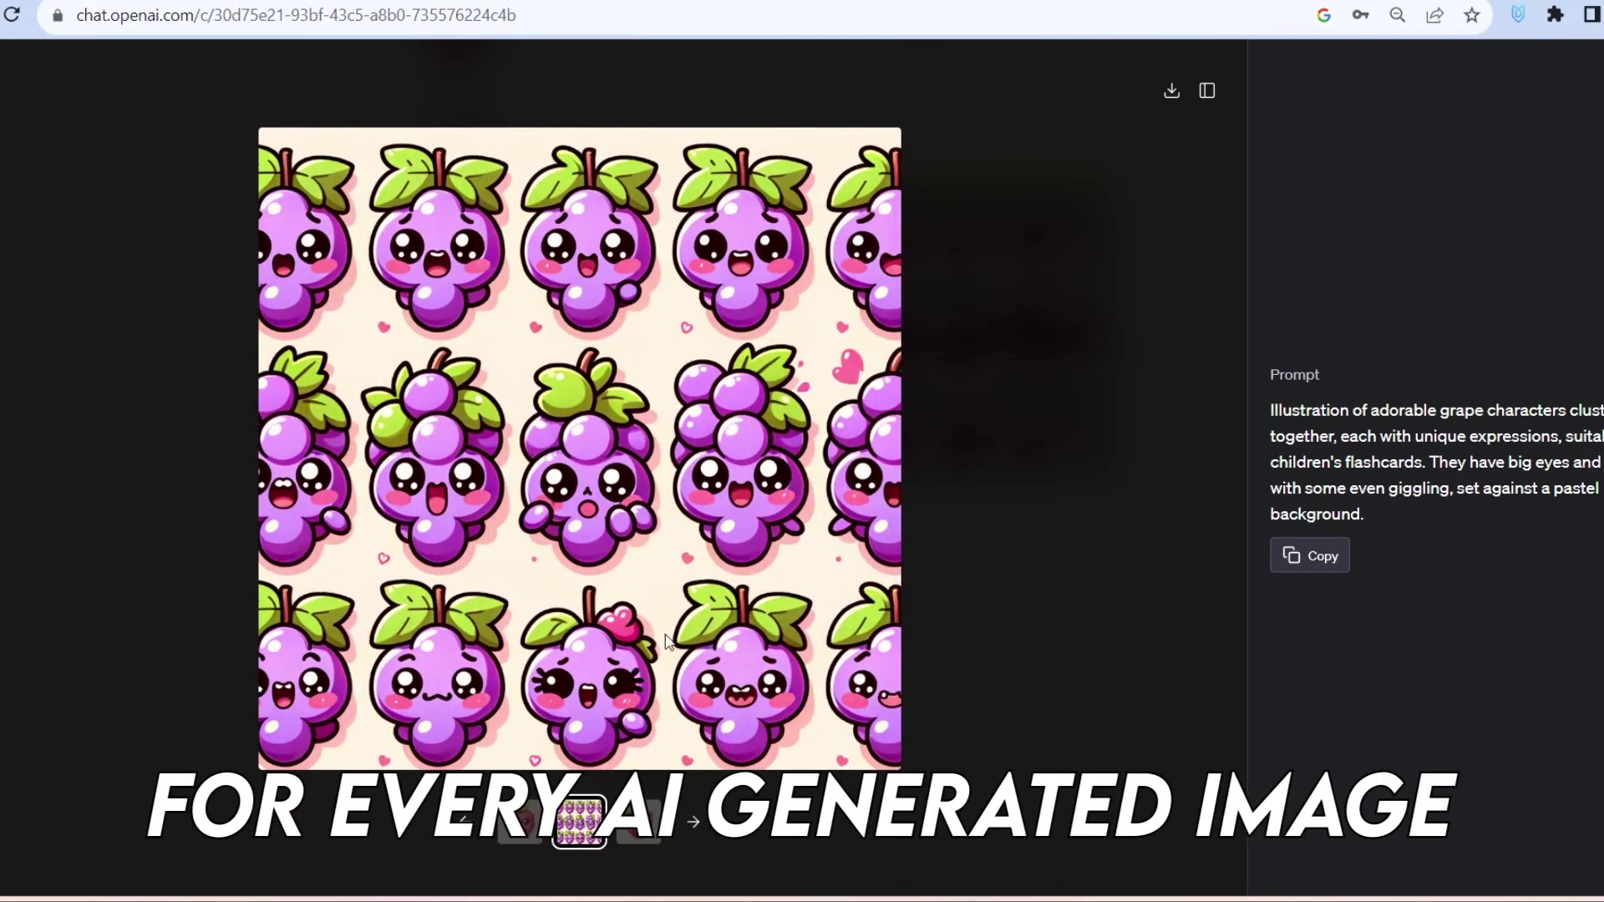
left_click(689, 823)
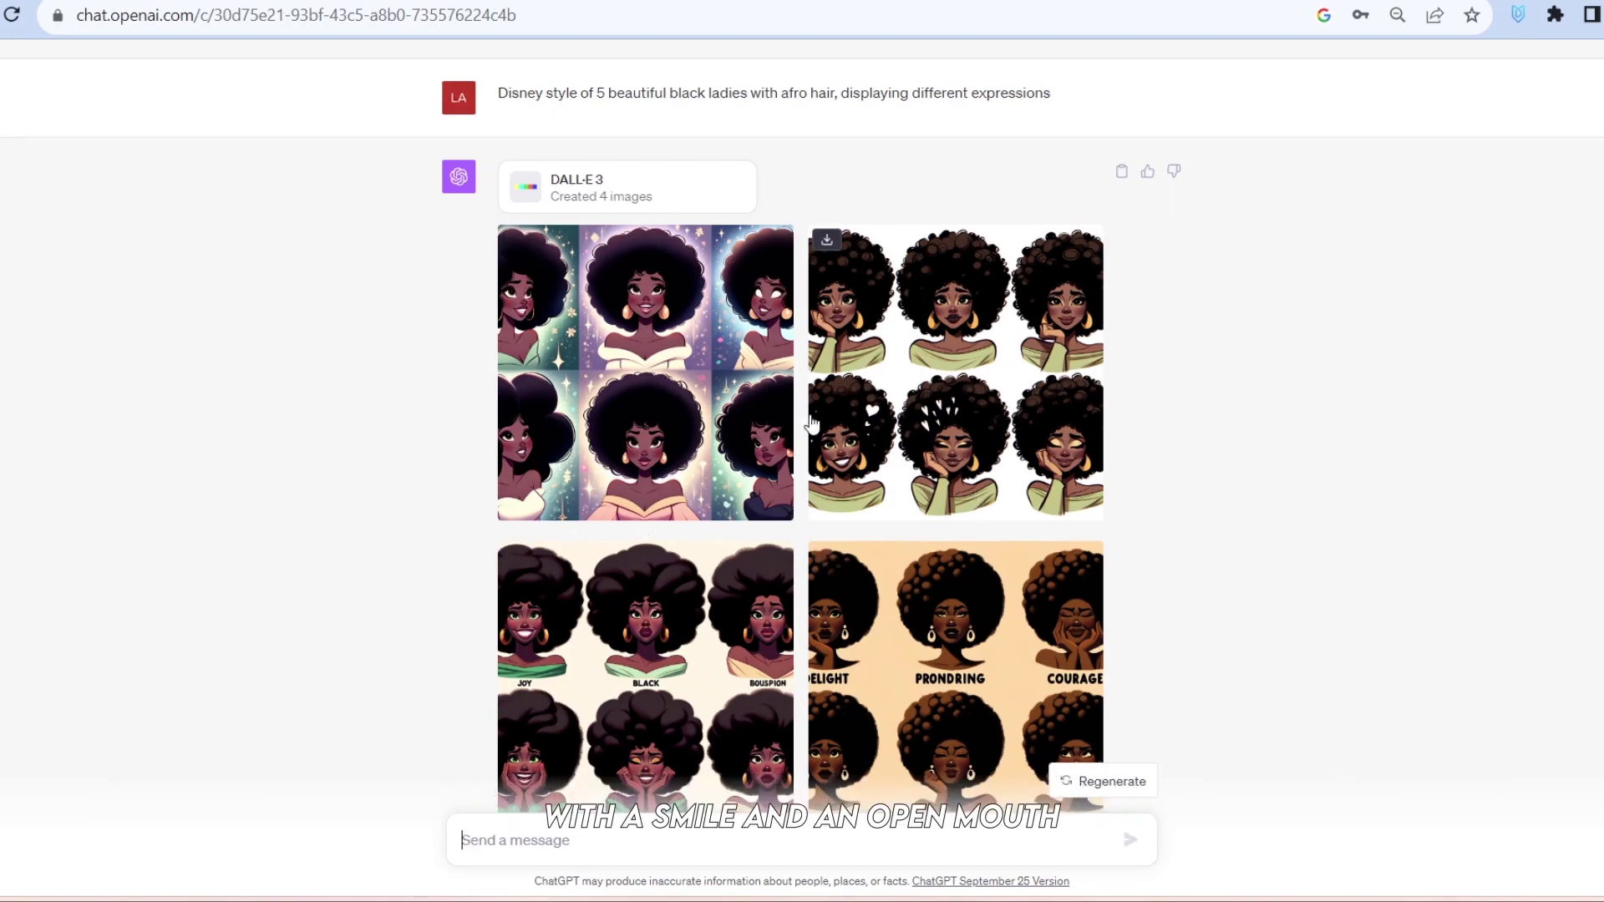
left_click(681, 404)
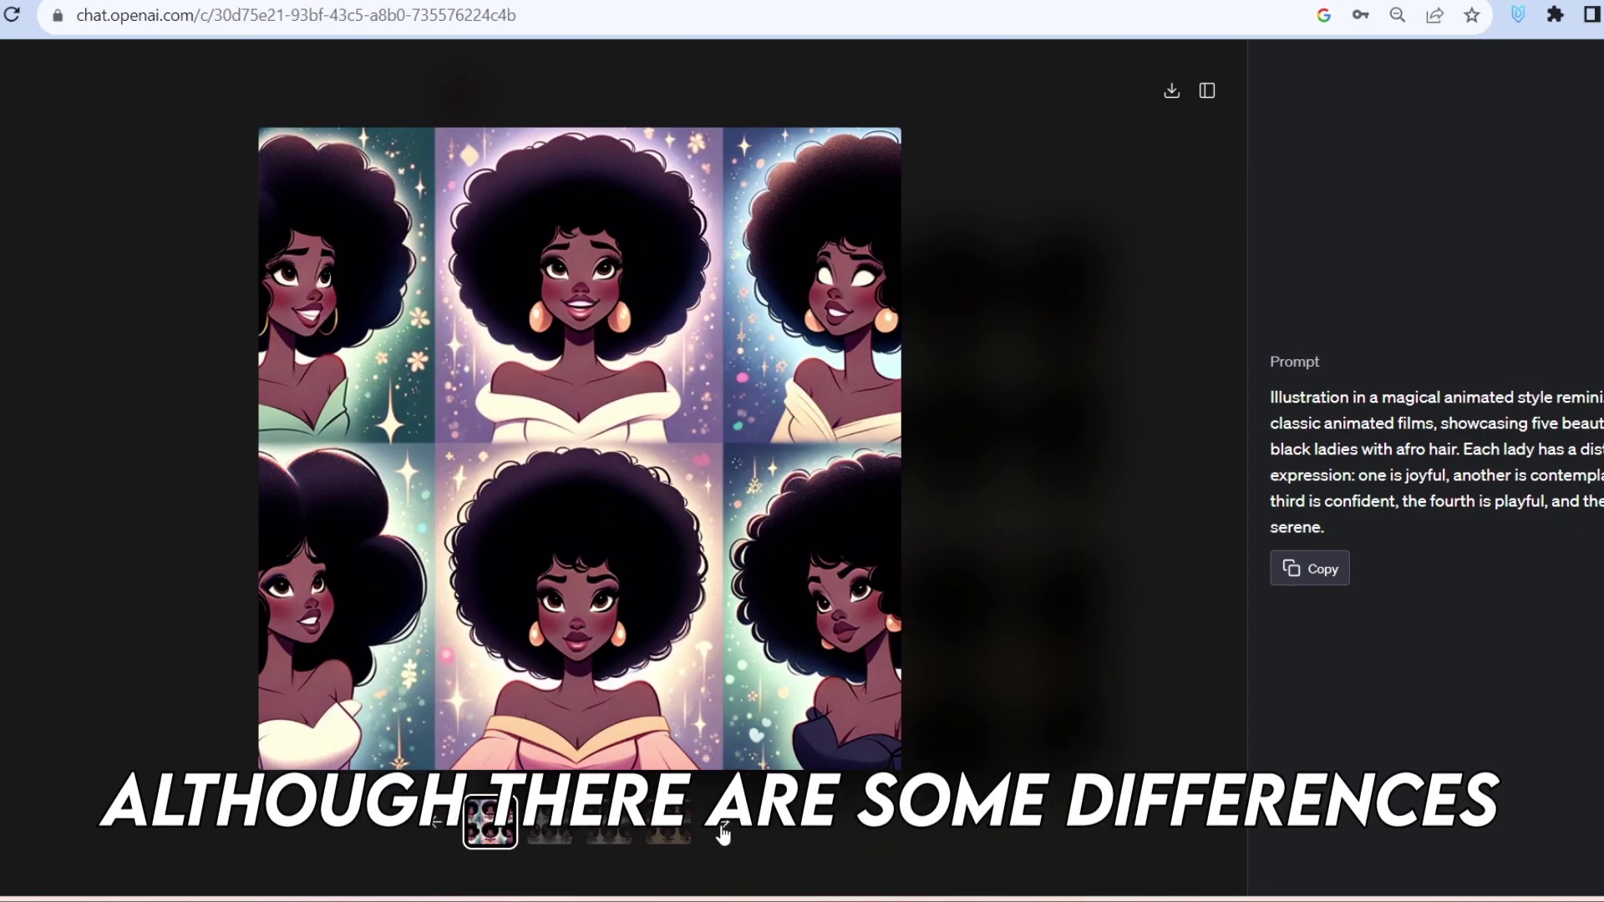
left_click(723, 828)
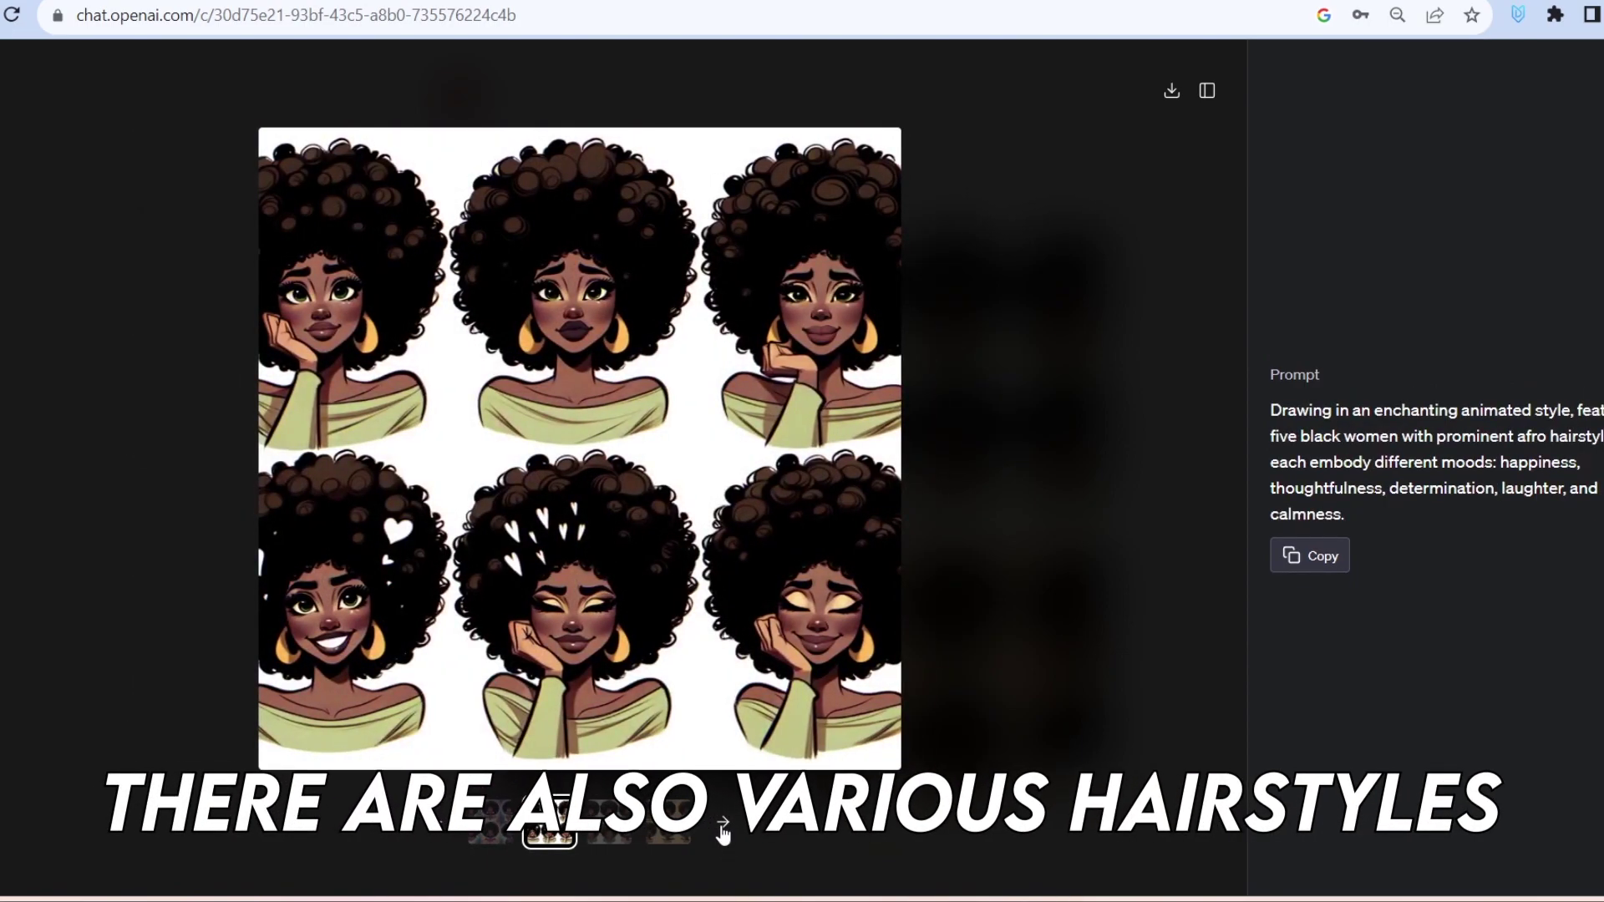
left_click(723, 827)
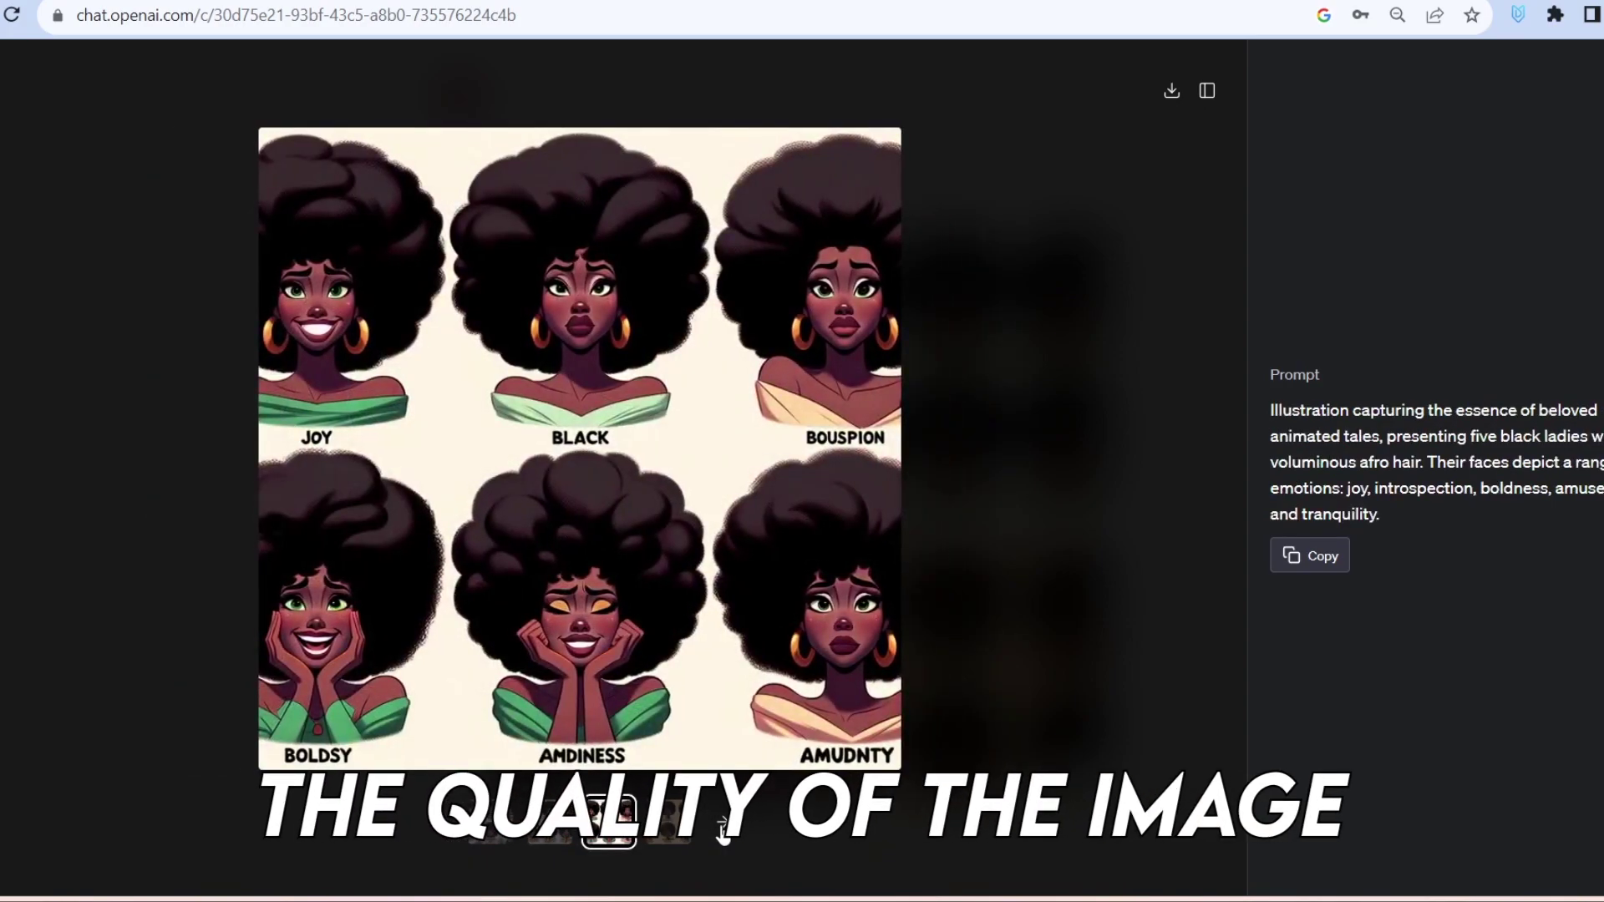
left_click(724, 827)
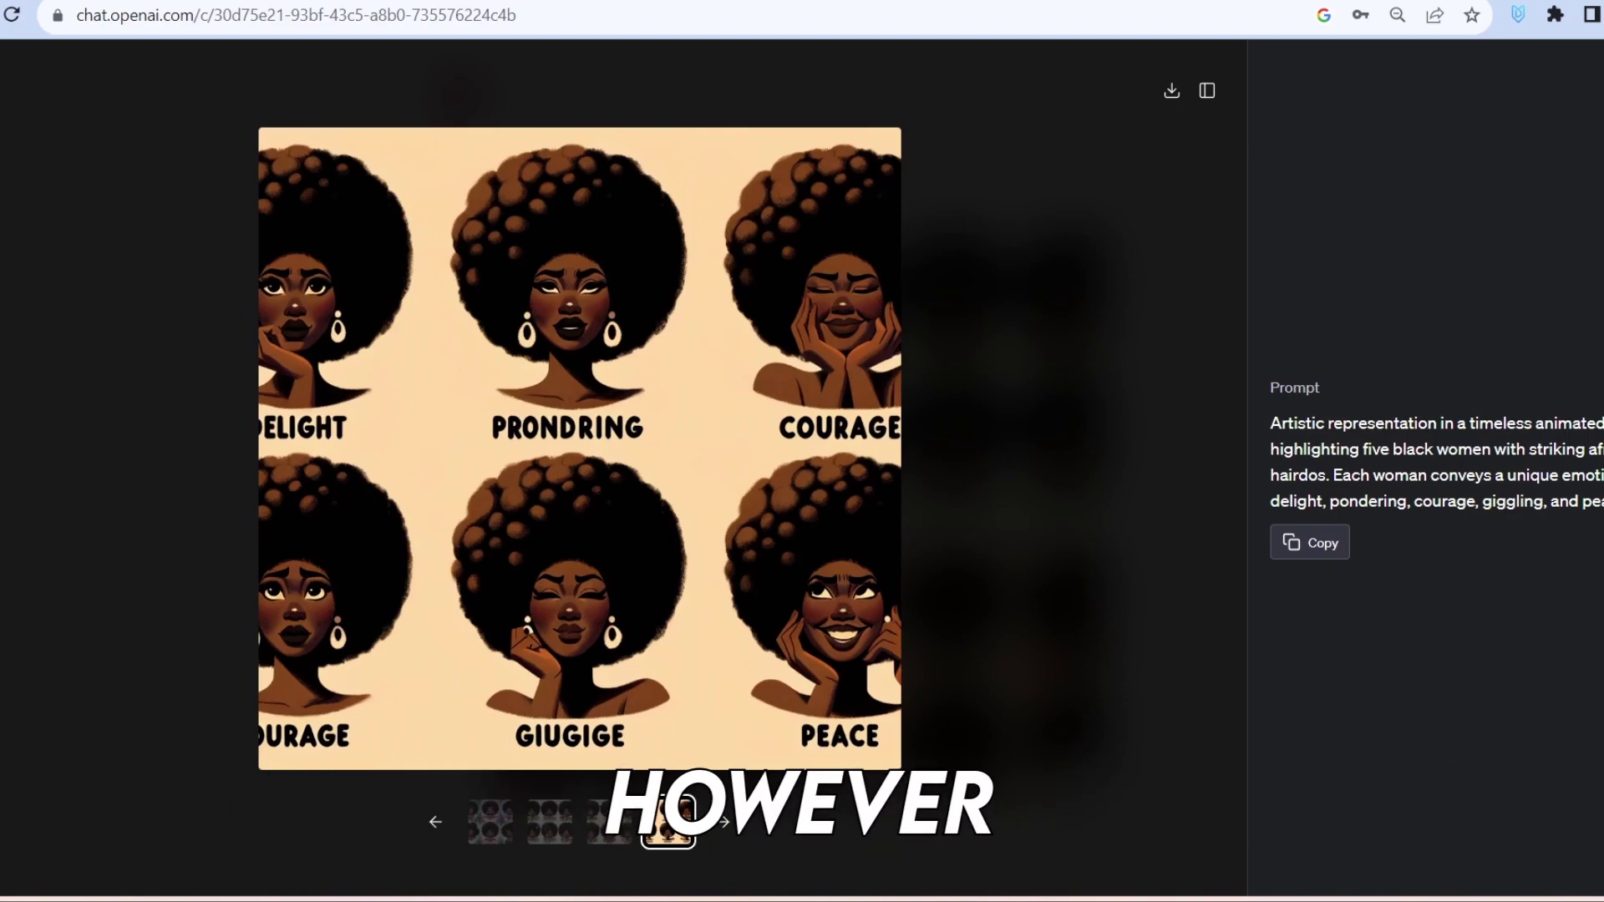
left_click(958, 525)
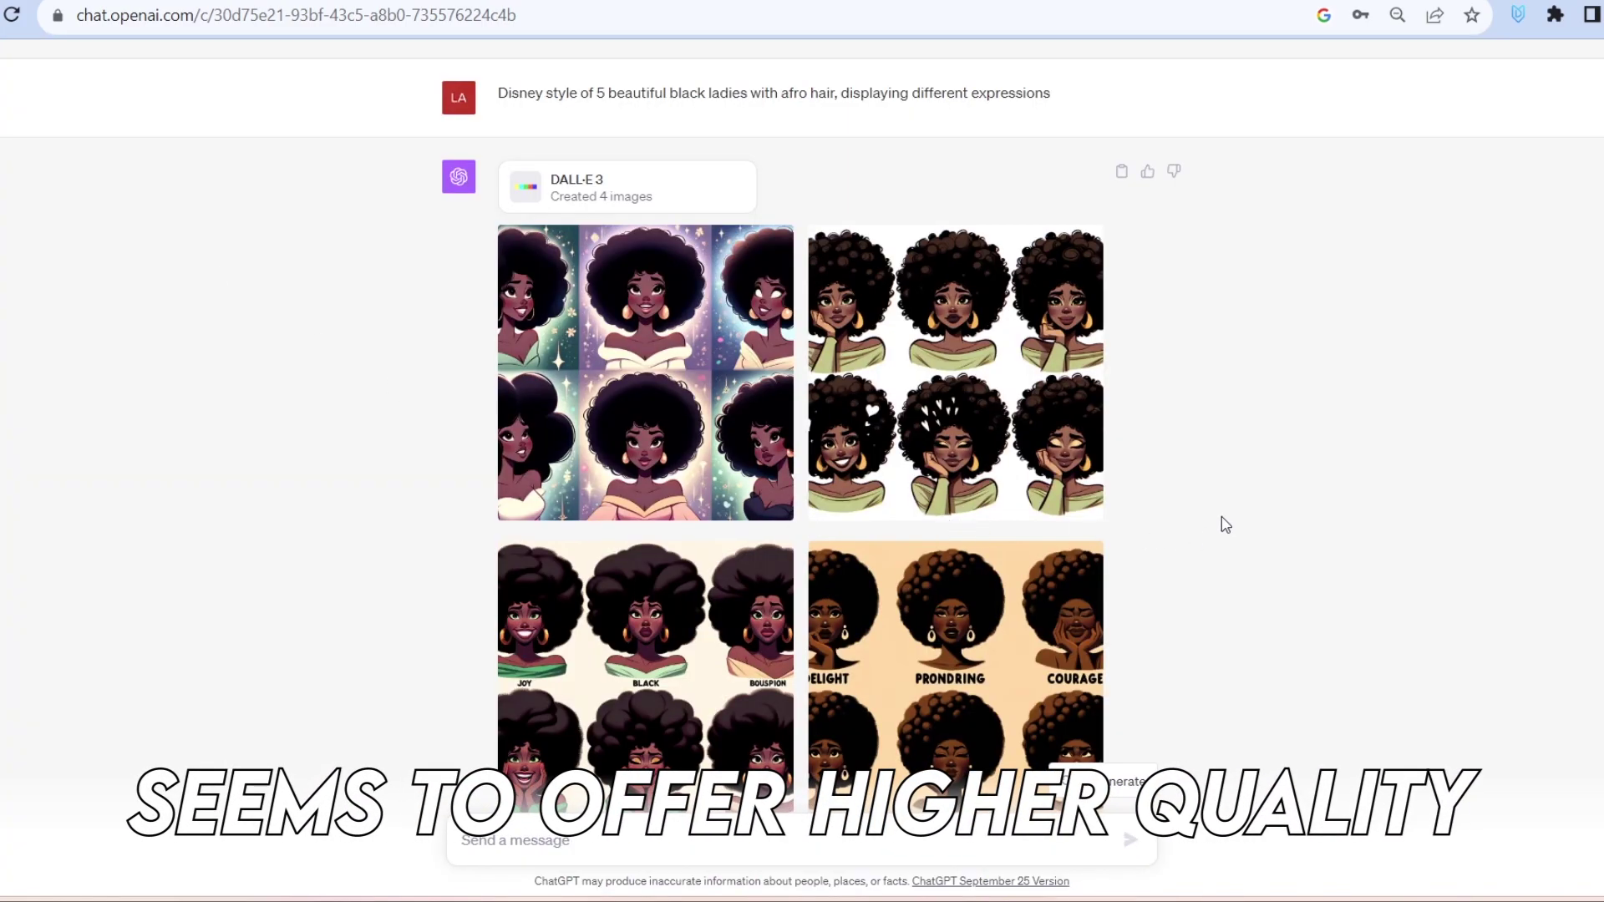